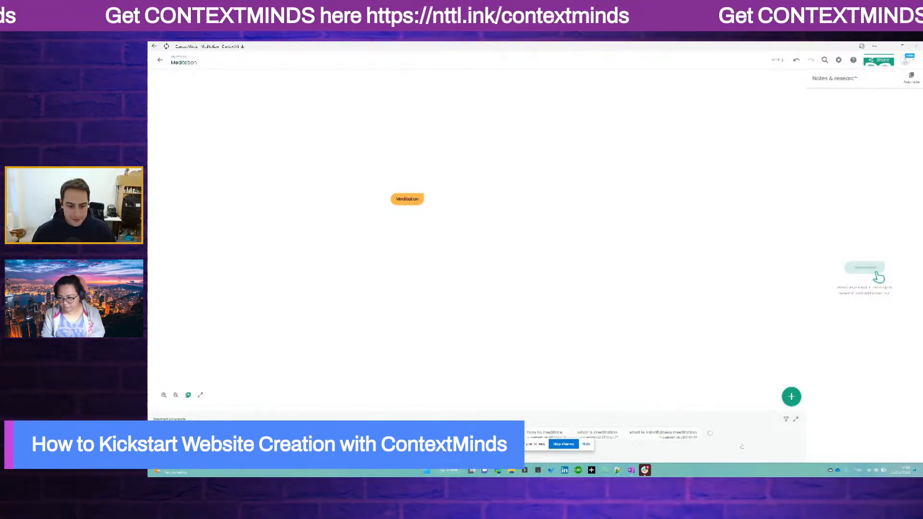
Select the Meditation concept and review its suggested notes, web sources and AI-generated text
click(425, 198)
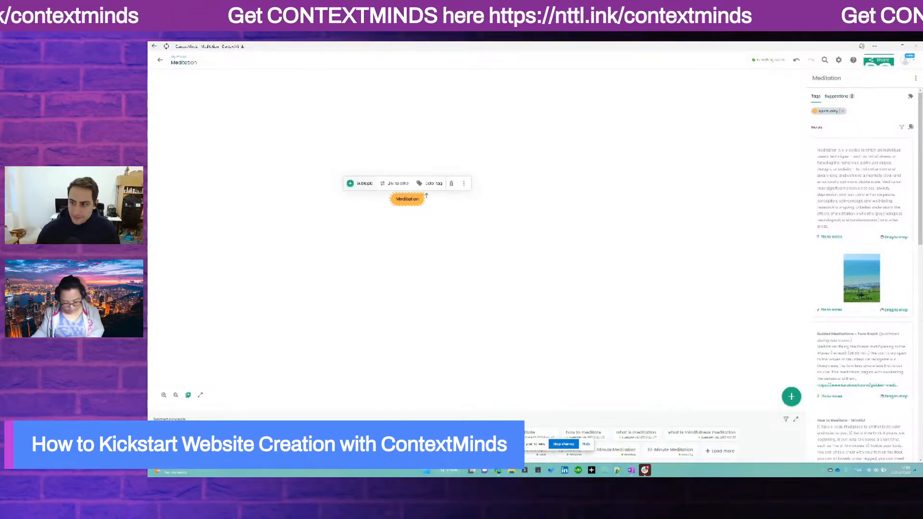
scroll(862, 274, down, 4)
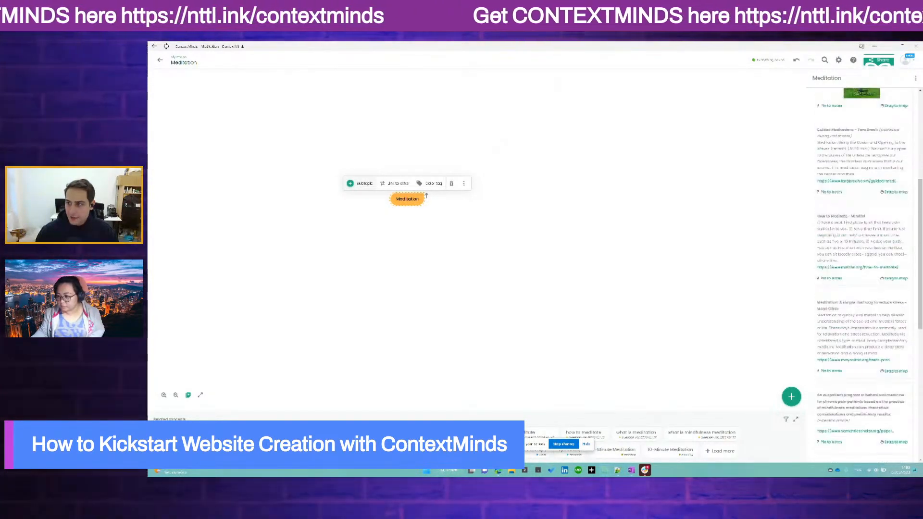
click(902, 128)
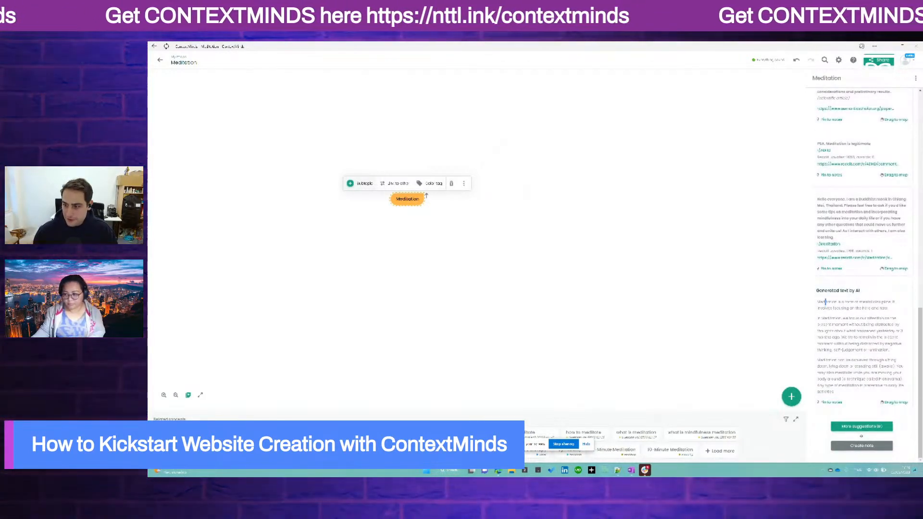
drag(825, 302, 842, 325)
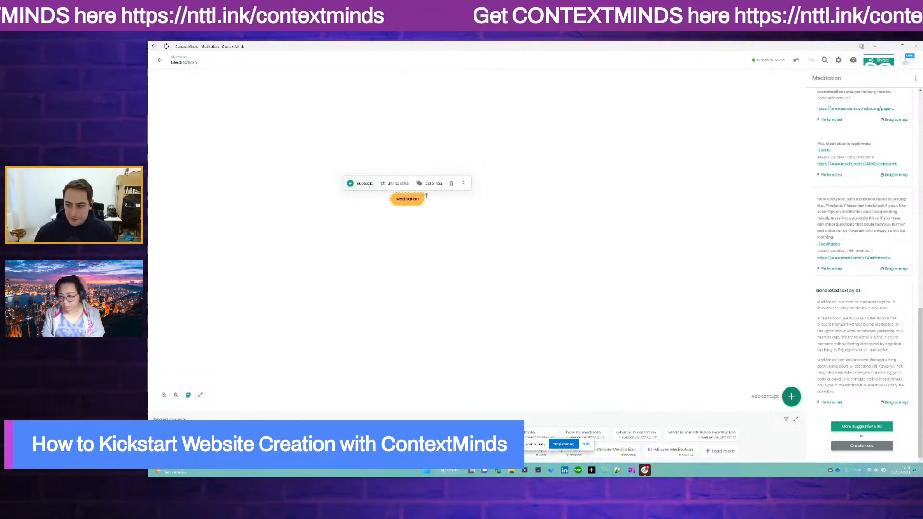
Add a new concept named "Productivity" to the Meditation map
click(792, 397)
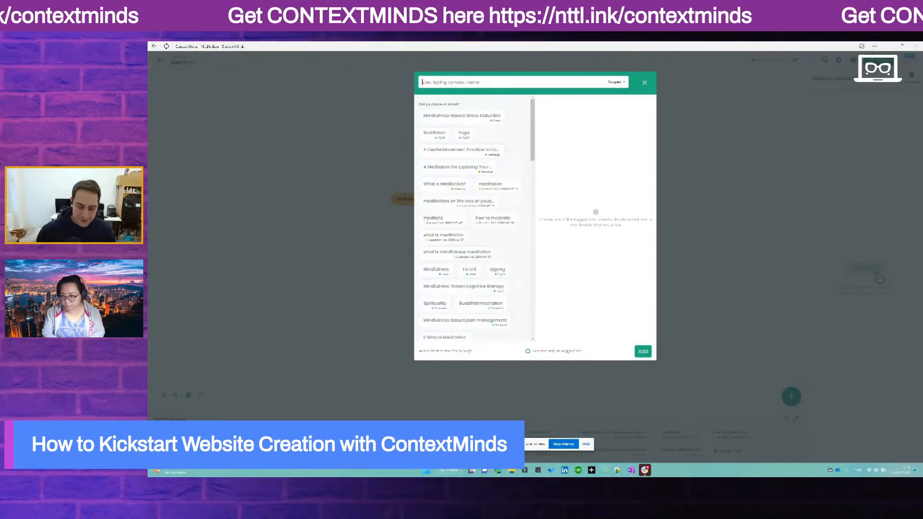
text(Produc)
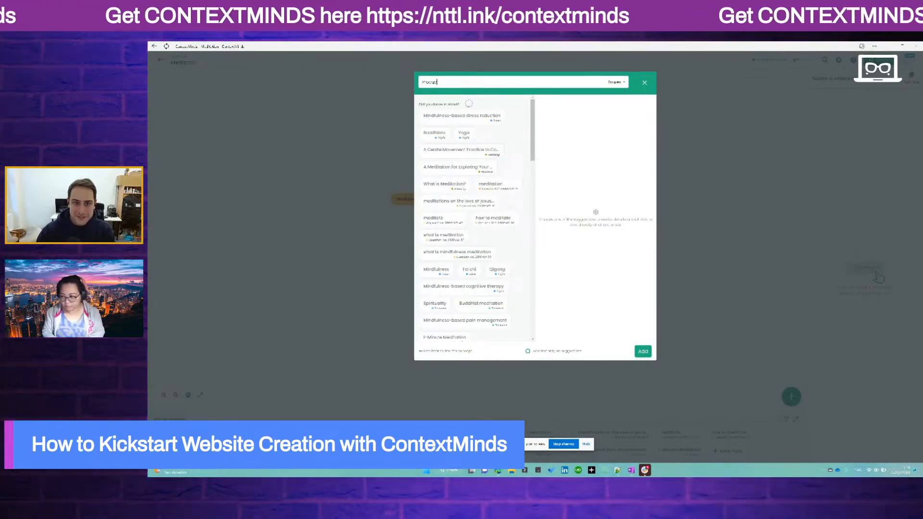
text(tivity)
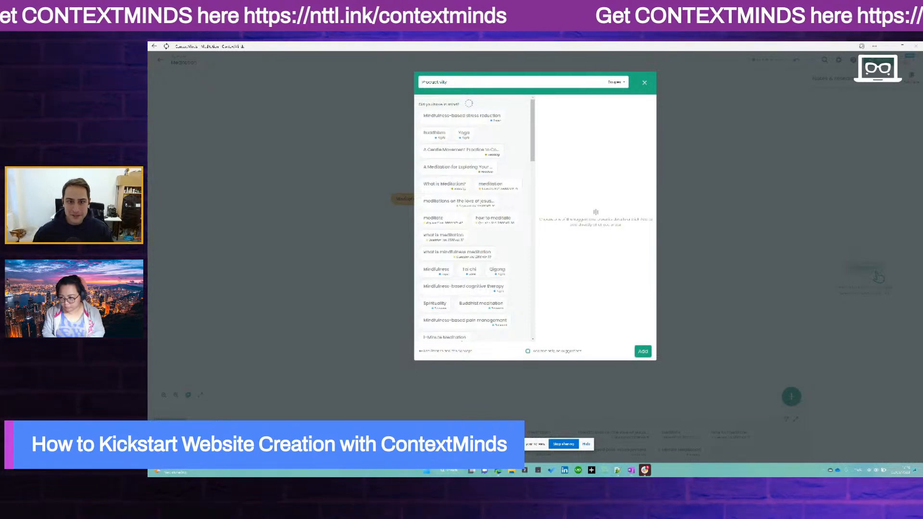
key(Return)
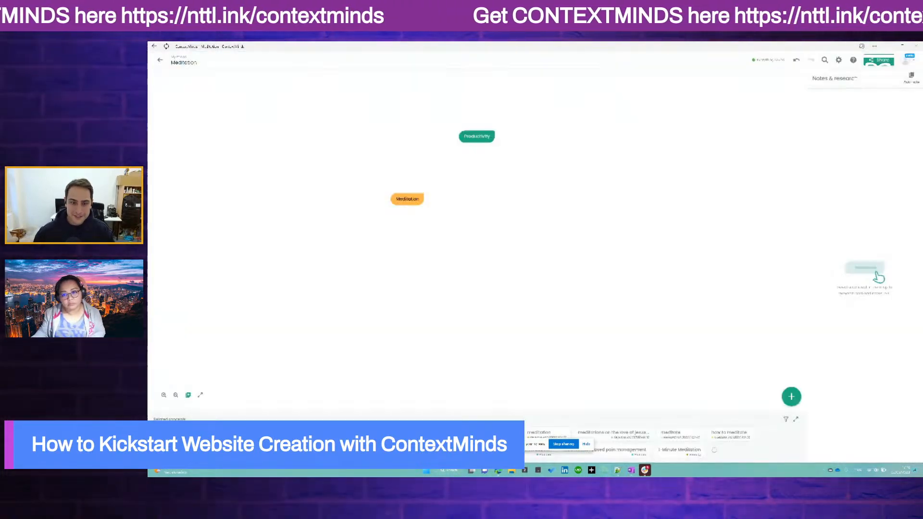
Insert the related concepts "meditation", "Spirituality" and "how to meditate" suggested for the Meditation concept into the map
click(407, 199)
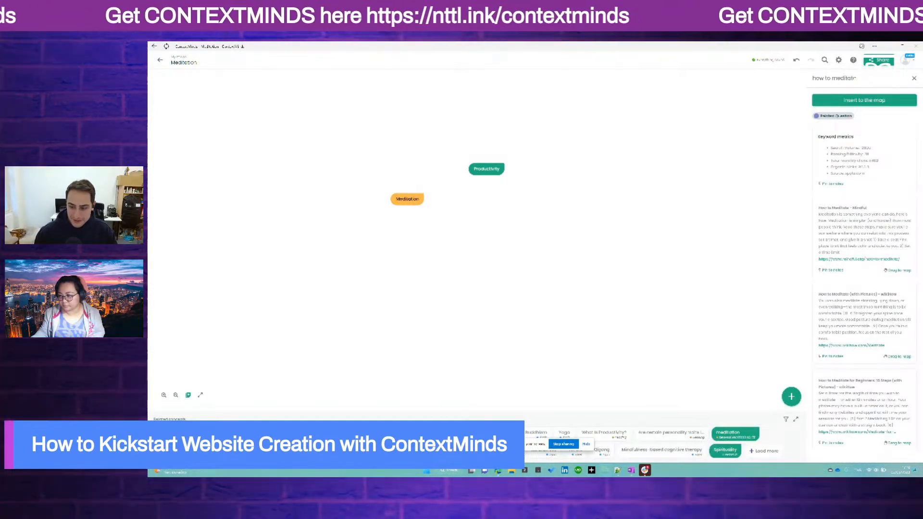
drag(736, 434, 737, 428)
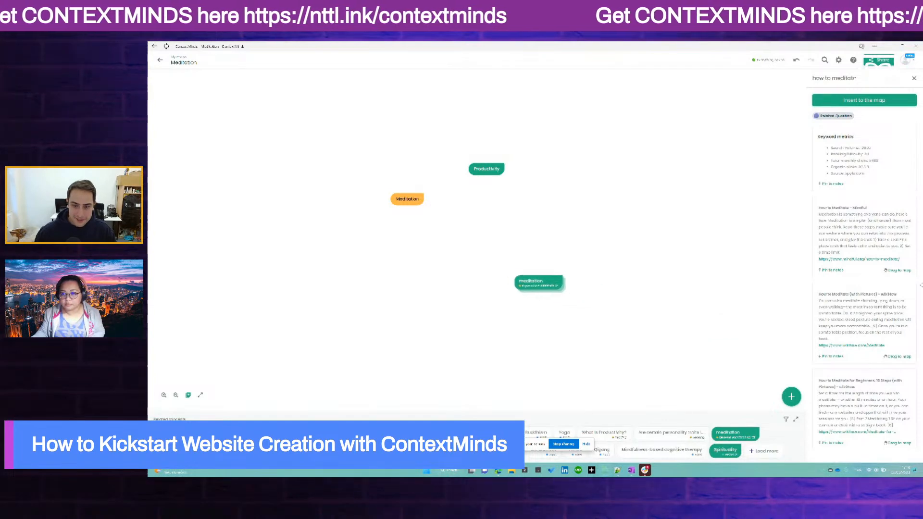
click(456, 217)
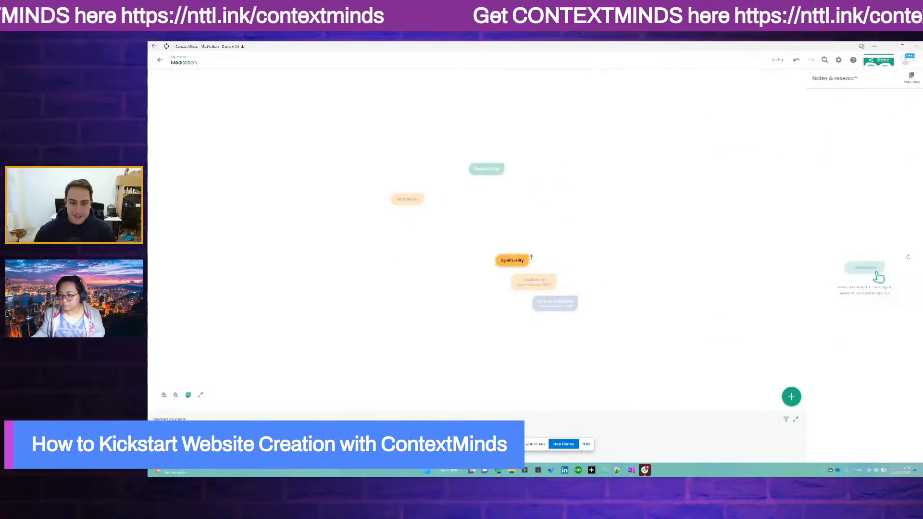
Spread out the Spirituality, meditation and Productivity concepts around Meditation, and nest "how to meditate" inside the "meditation" keyword concept
drag(516, 261, 533, 217)
drag(556, 278, 462, 236)
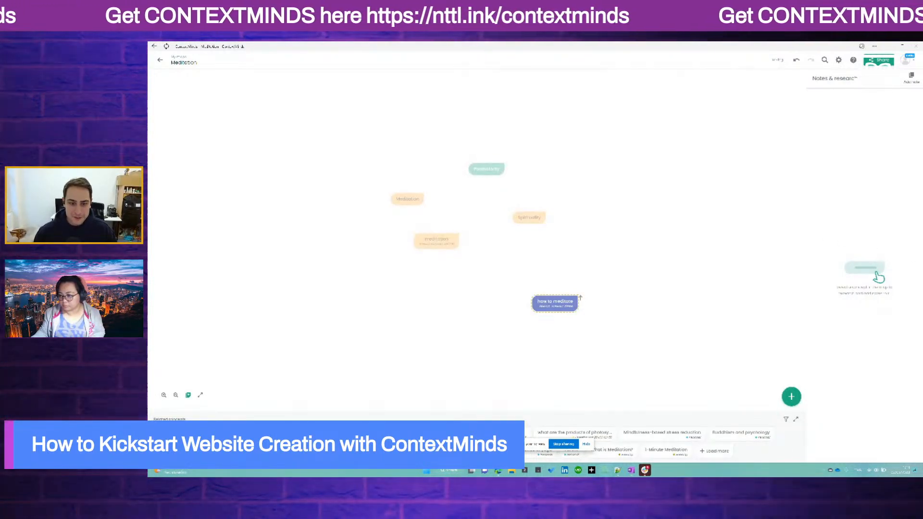
drag(555, 304, 435, 265)
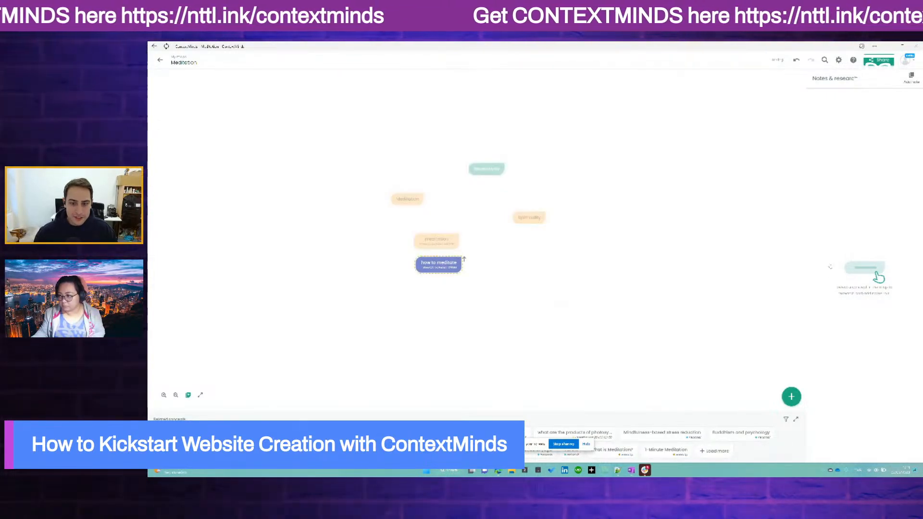
drag(438, 266, 429, 235)
drag(487, 169, 509, 157)
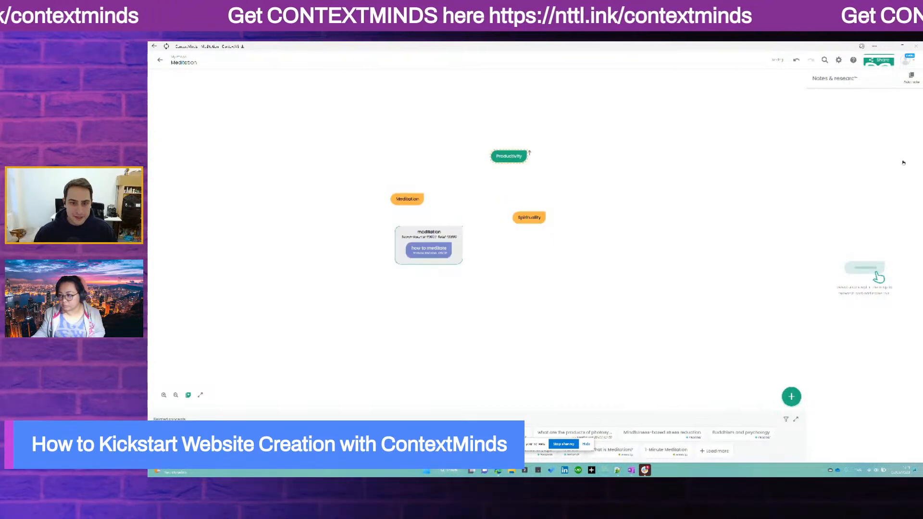
Link Meditation to Productivity with the relation "could improve", and link it to Spirituality and the "meditation" group without relation names
click(408, 198)
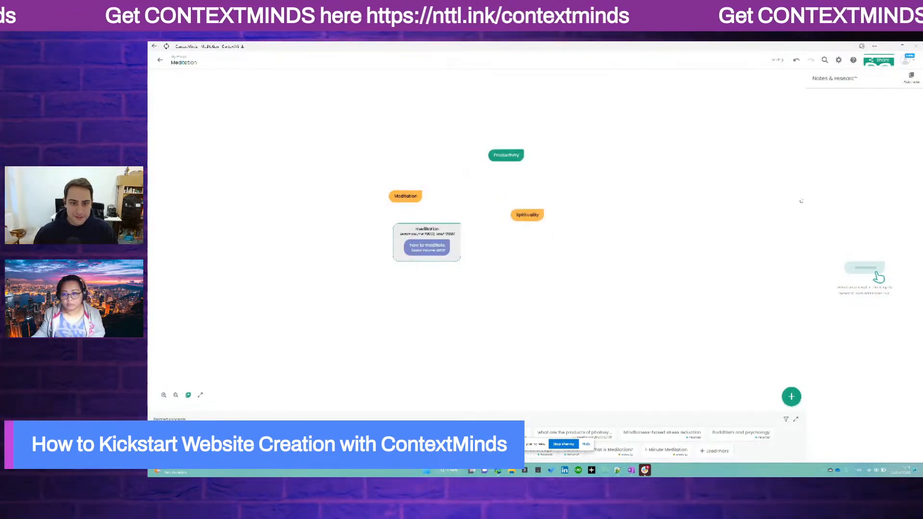
click(398, 180)
click(507, 155)
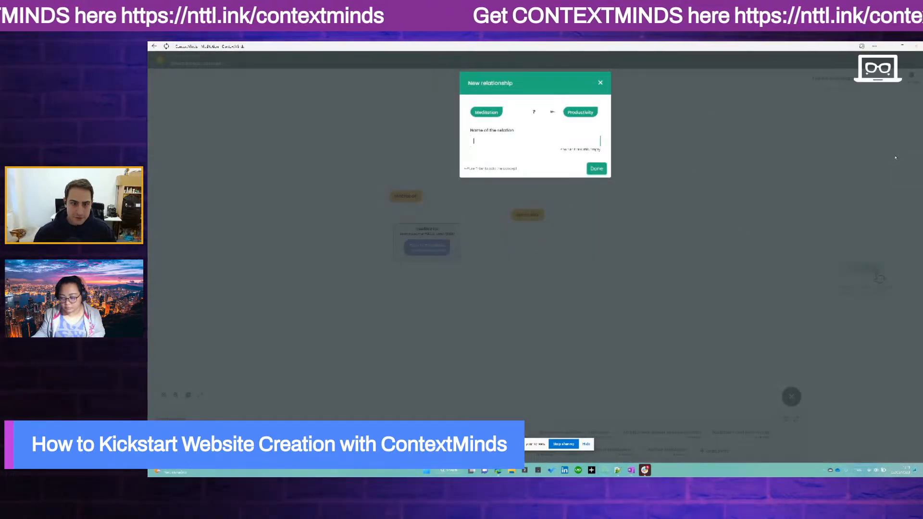
text(cou)
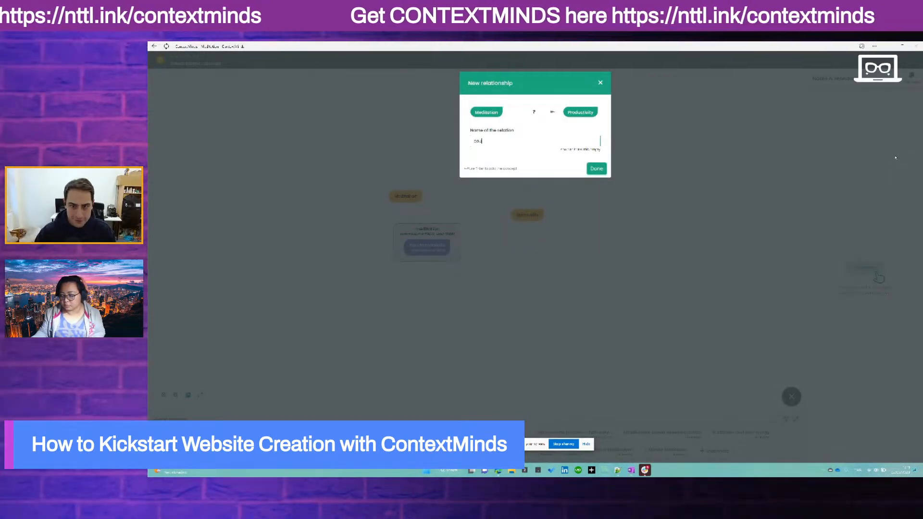
text(ld improve)
key(Return)
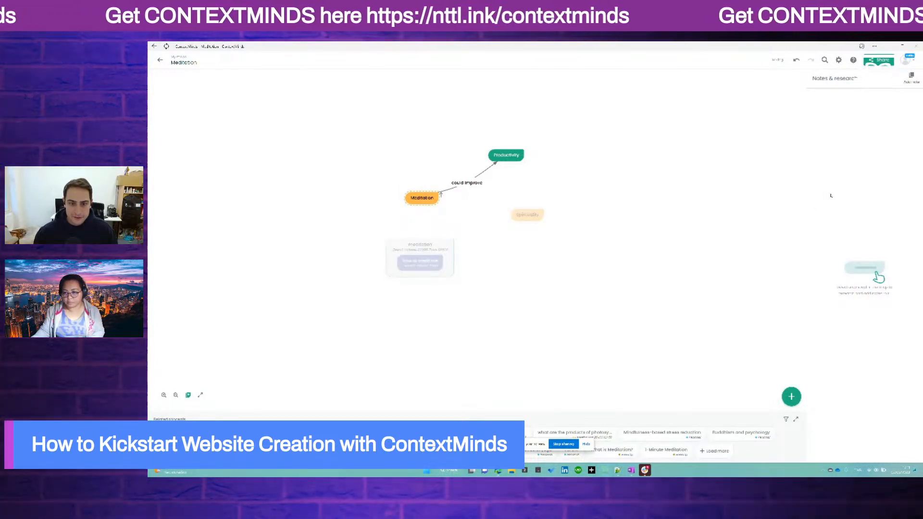
drag(434, 194, 475, 212)
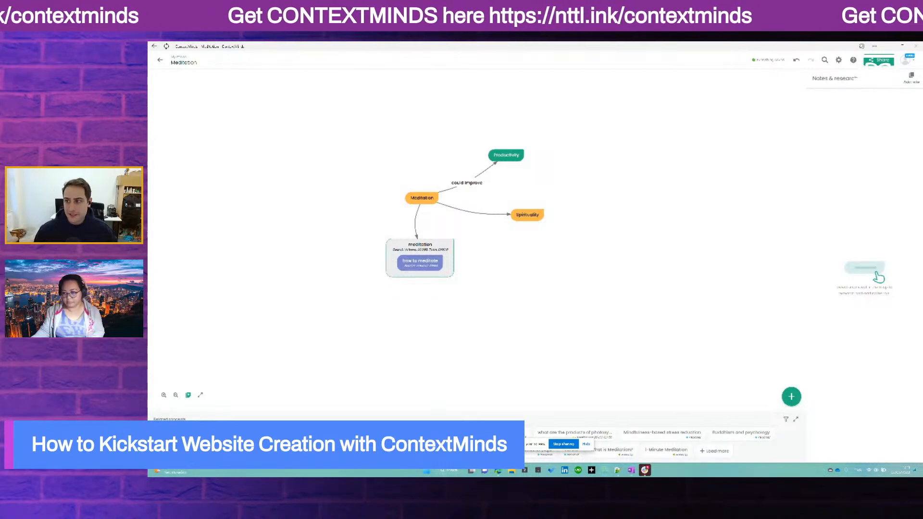
Review the map's sharing link, PNG and PDF export, and HTML embed options
click(879, 61)
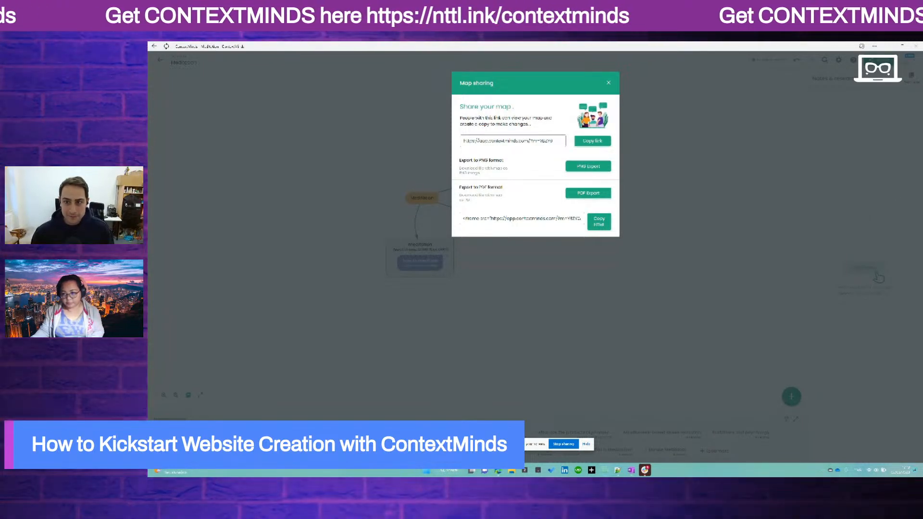
key(Escape)
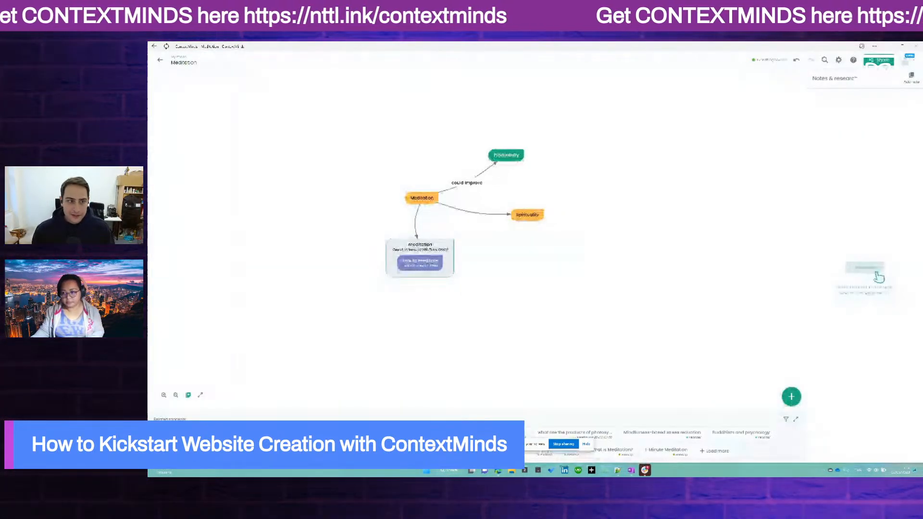
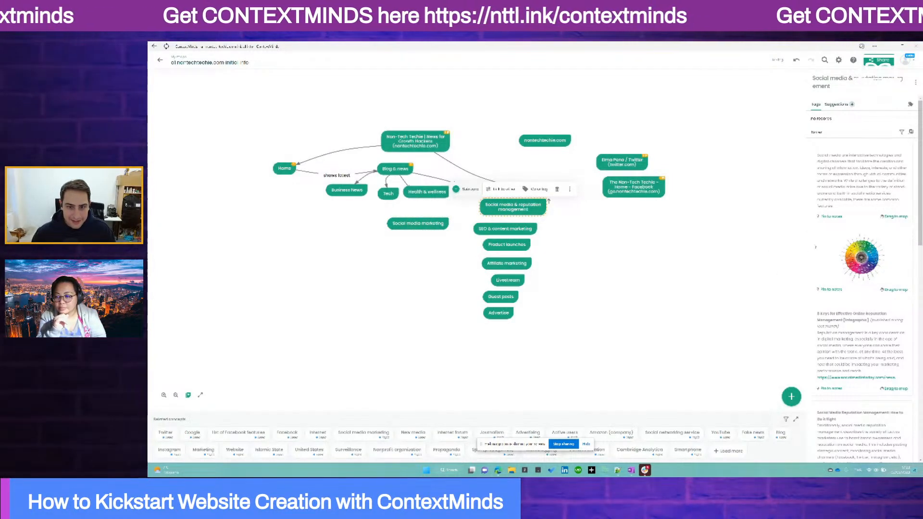
click(538, 227)
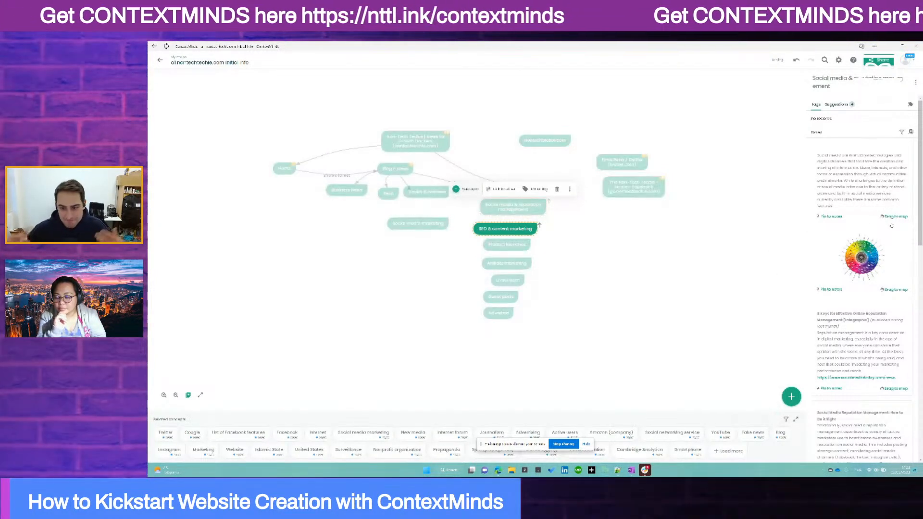
drag(540, 225, 549, 201)
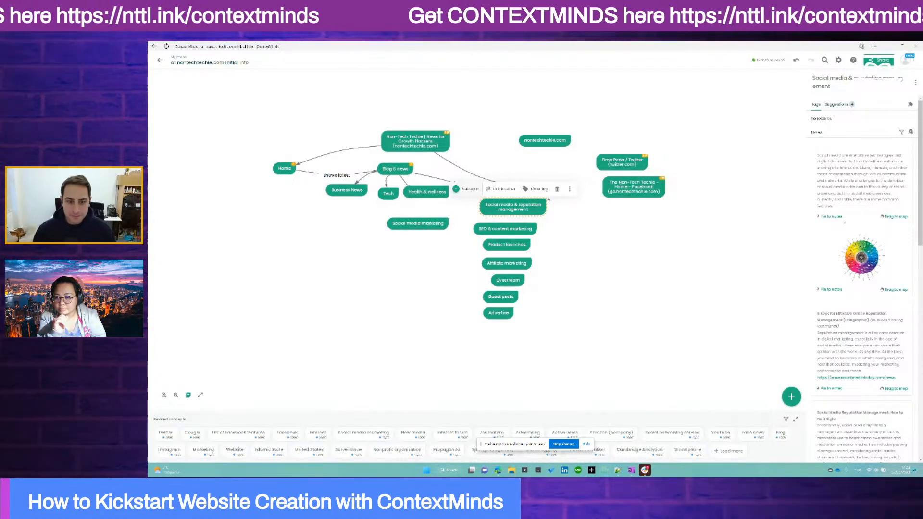
key(Escape)
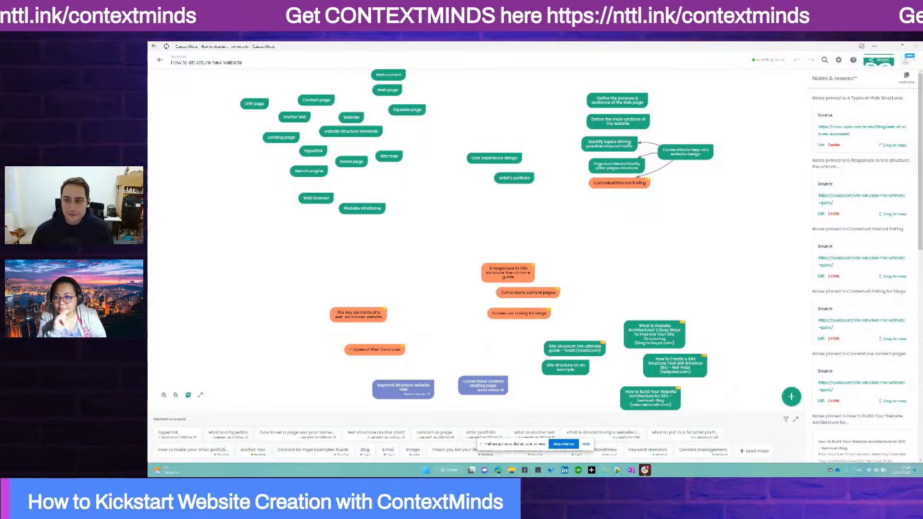
Examine the site-structure source articles and the website design steps on the "How to structure new website" map
drag(597, 284, 577, 279)
click(635, 331)
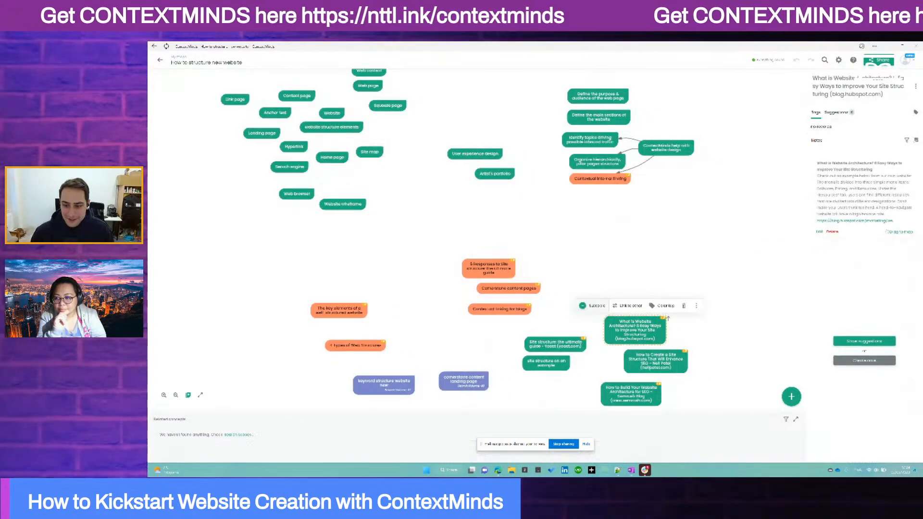
click(656, 362)
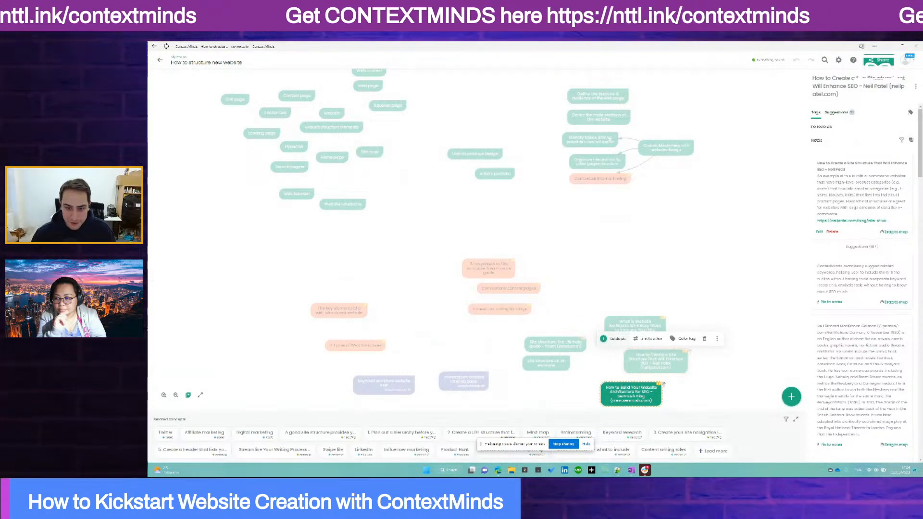
click(489, 268)
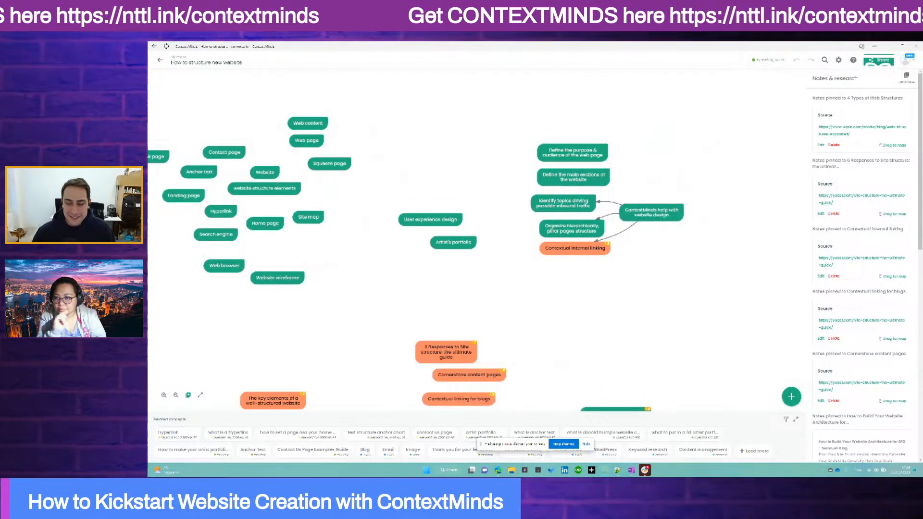
click(609, 172)
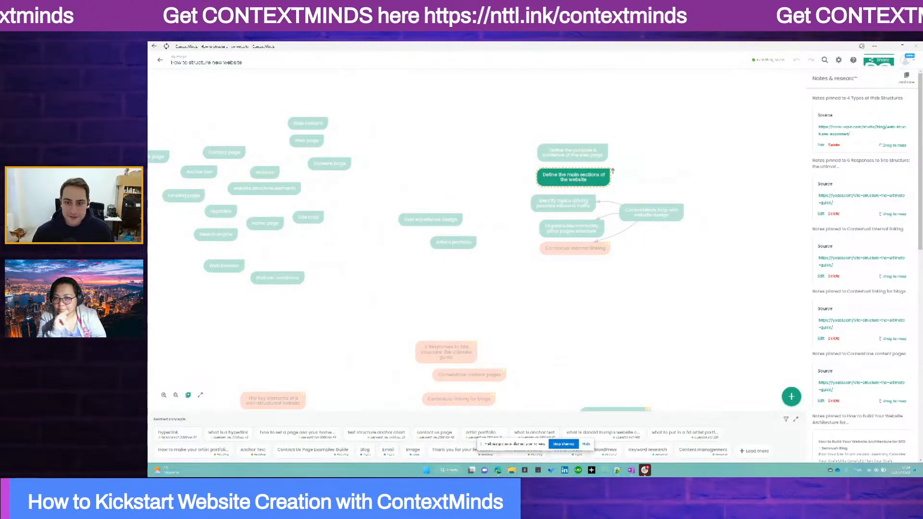
click(595, 201)
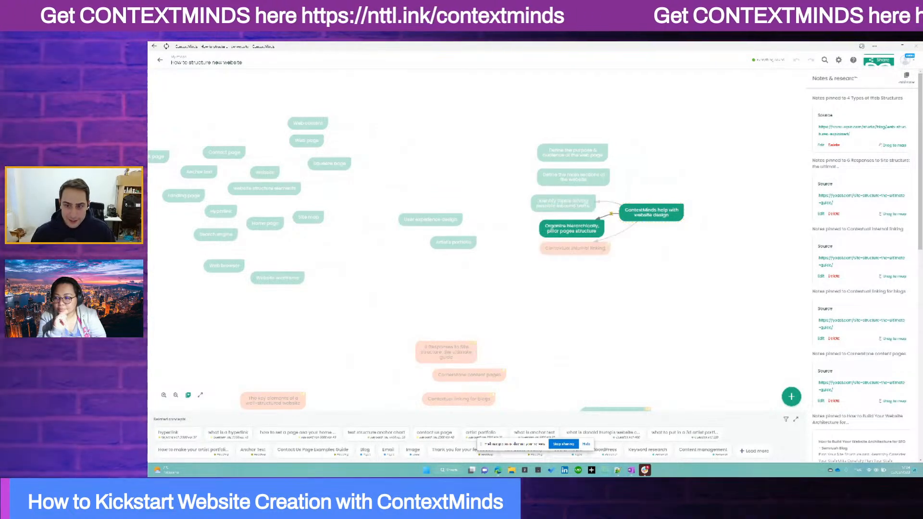
click(597, 198)
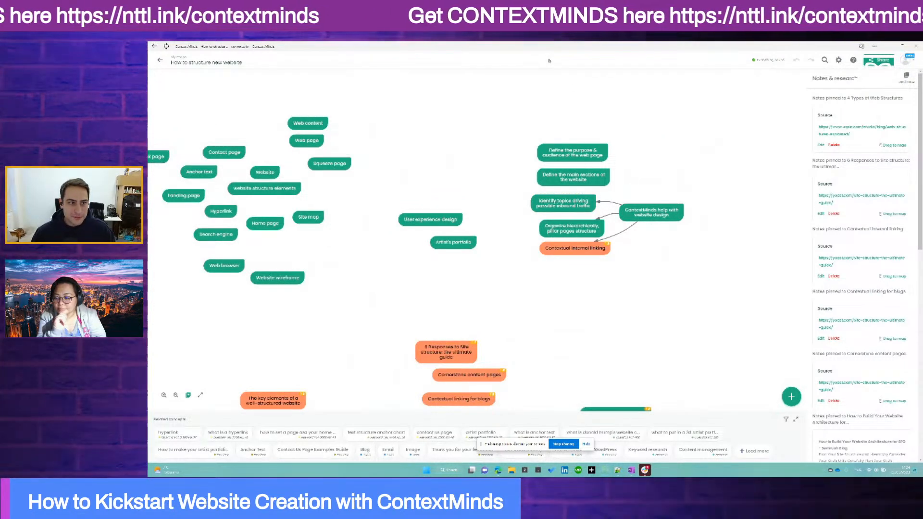
Return to the list of maps and open "a1 nontechtechie.com initial info" for editing
click(160, 60)
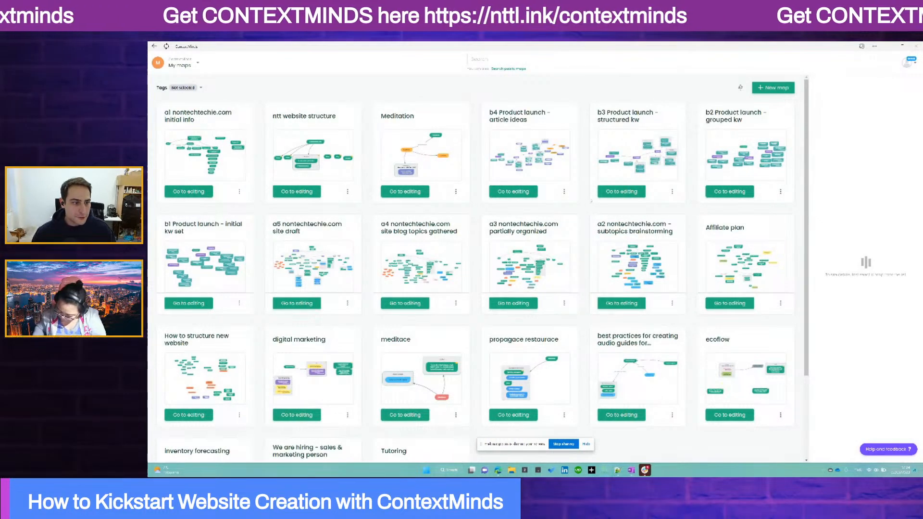
click(622, 192)
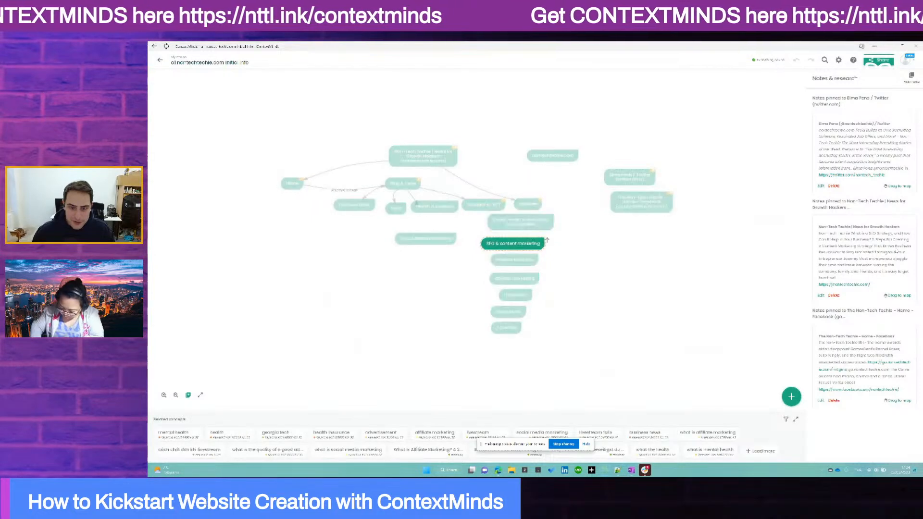
Exclude Related Keywords from the related concept suggestions for the "SEO & content marketing" concept
click(547, 240)
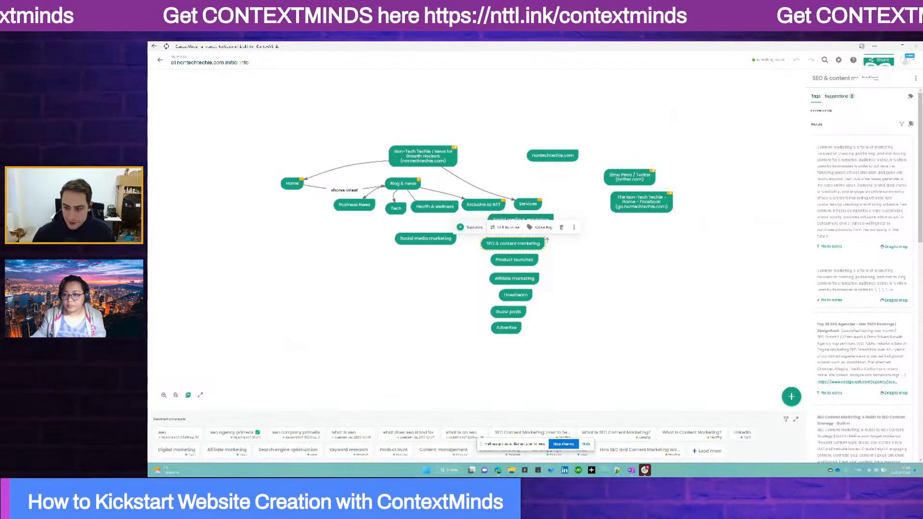
click(786, 420)
click(783, 386)
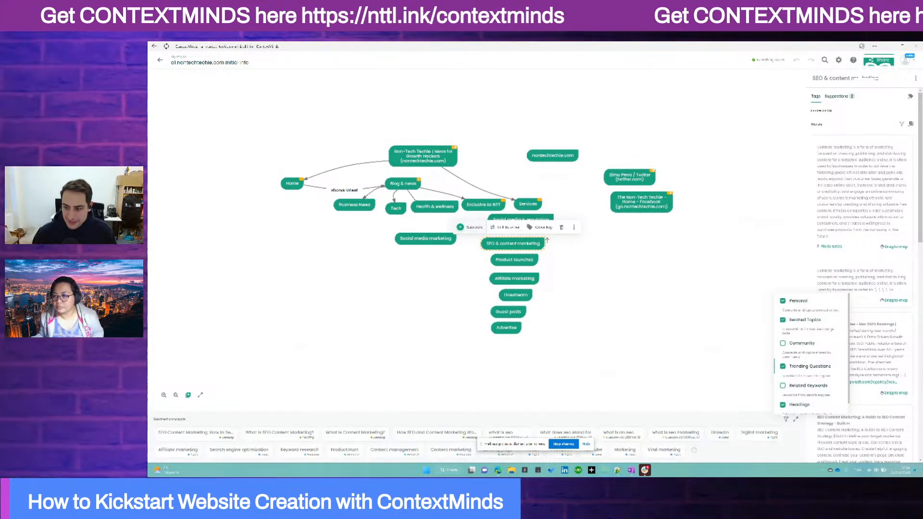
Limit the "SEO & content marketing" suggestions to Related Topics and add Viral marketing, Digital marketing, Content creation and Affiliate marketing to the map
click(784, 366)
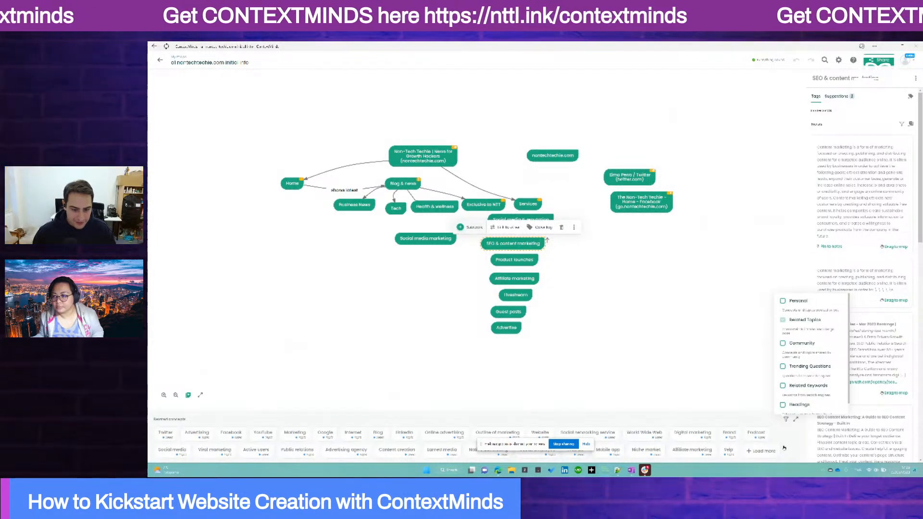
click(785, 448)
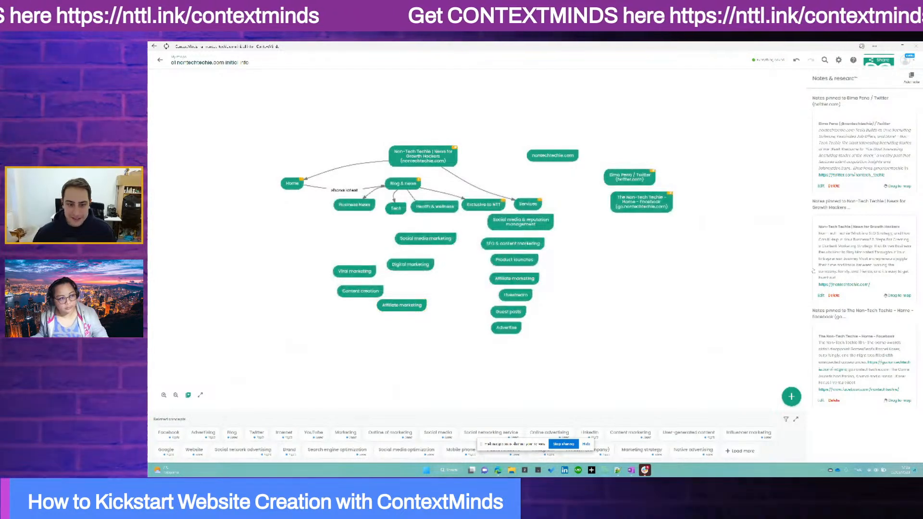
Filter the related concept suggestions for "Content creation" to only Related Topics and Trending Questions
click(384, 289)
click(806, 290)
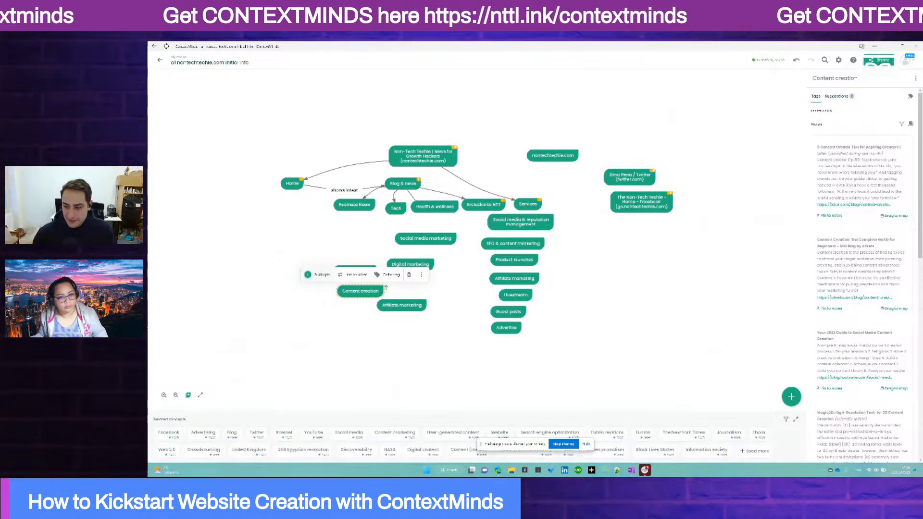
click(787, 420)
click(784, 366)
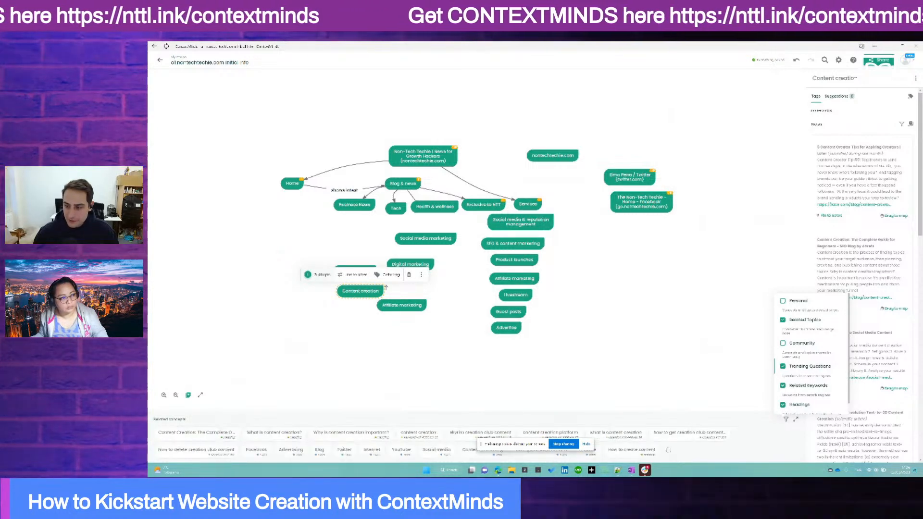
click(784, 386)
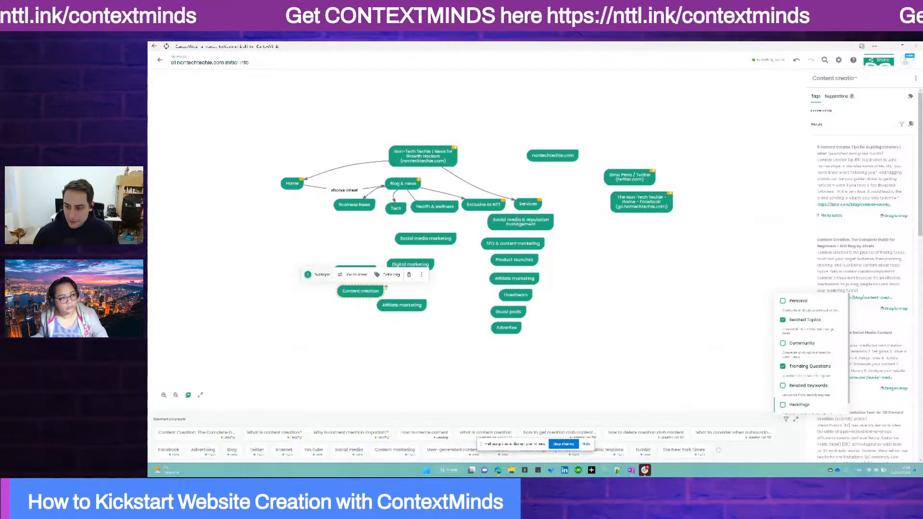
click(784, 405)
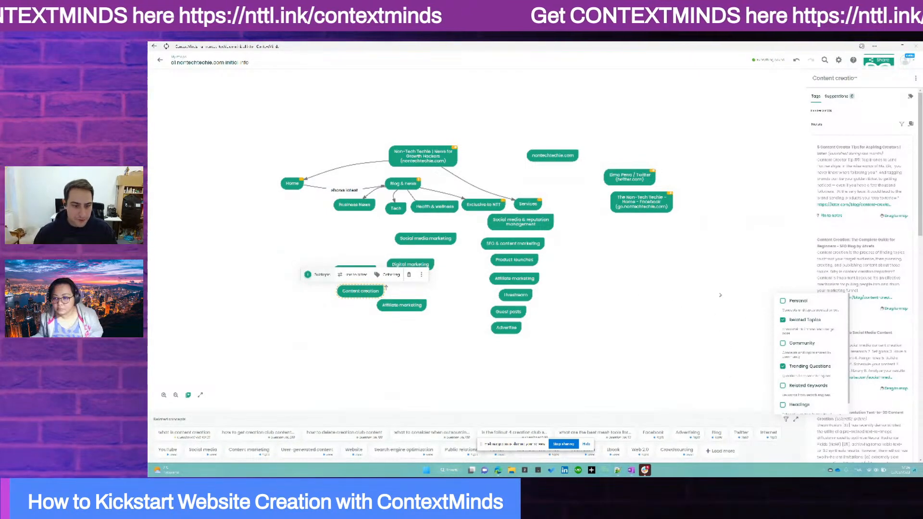
click(736, 294)
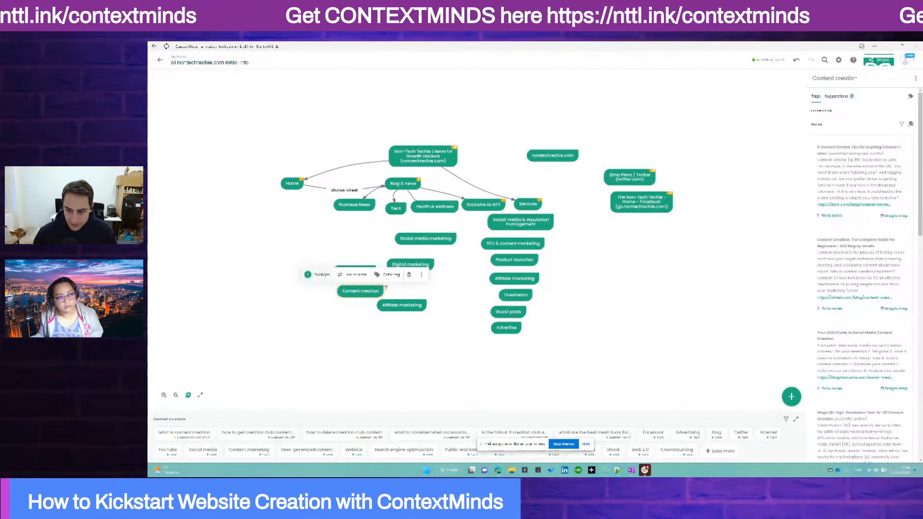
Load more suggestions and add the two questions about what to charge for content creation below the "Content creation" concept
click(720, 451)
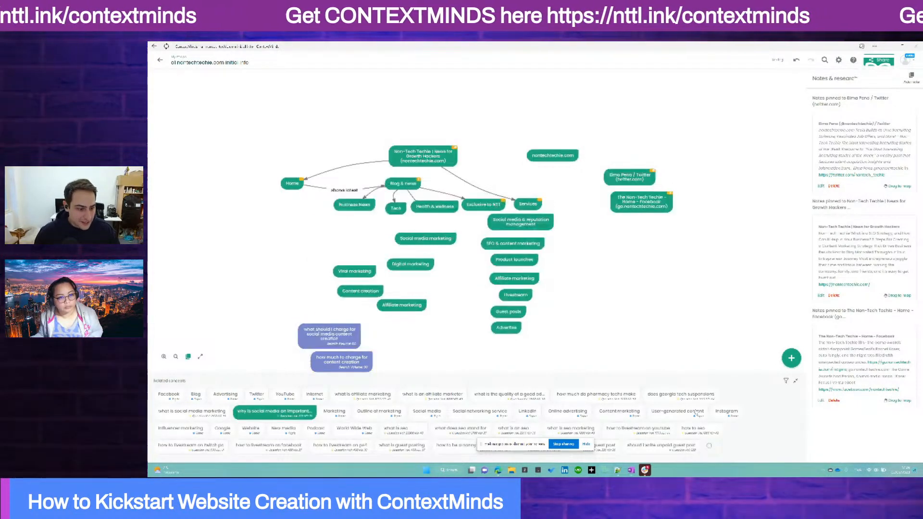
click(359, 328)
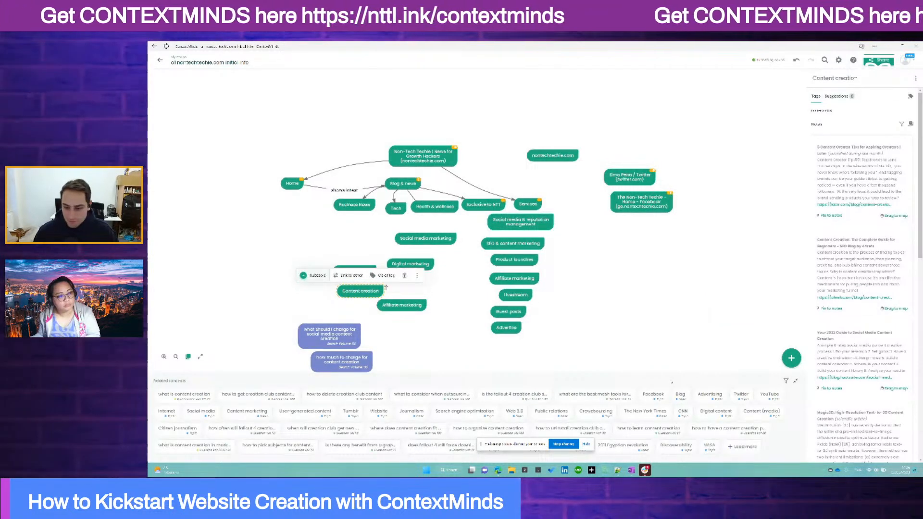
click(657, 239)
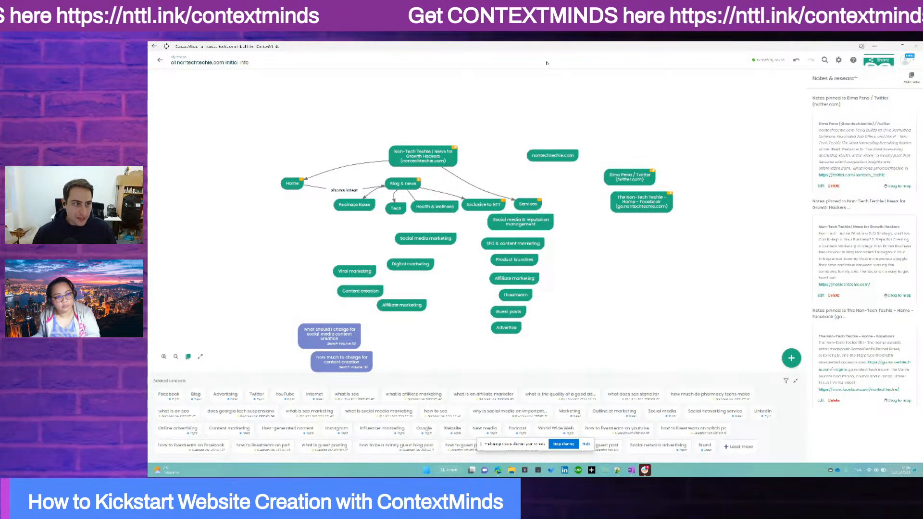
Return to the list of maps and open "a3 nontechtechie.com partially organized" for editing
key(F5)
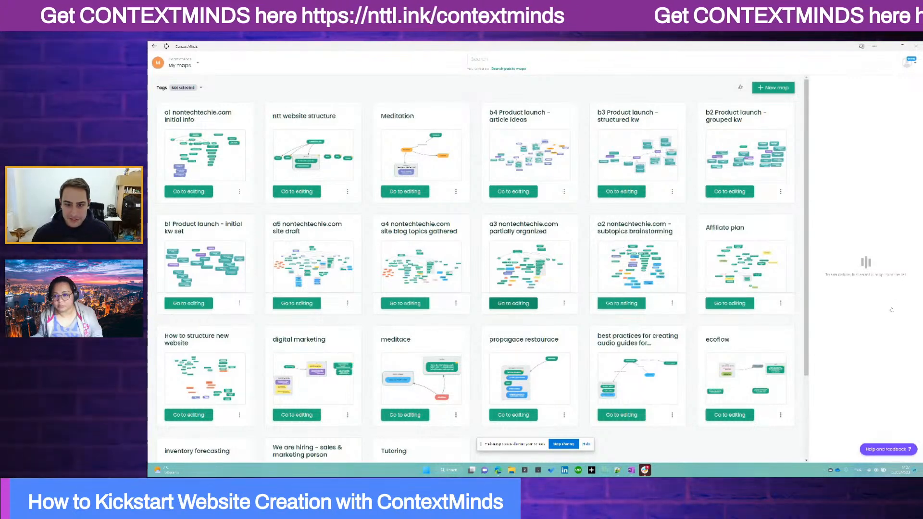
click(514, 304)
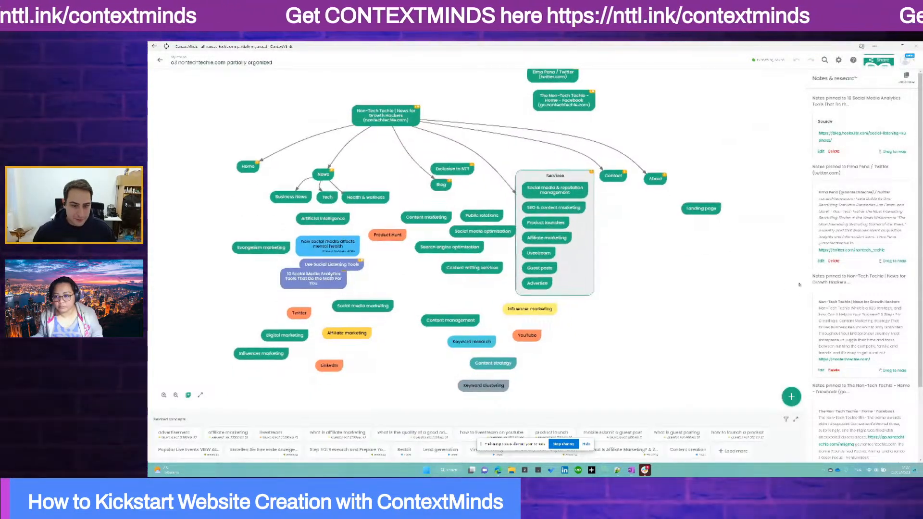
click(390, 304)
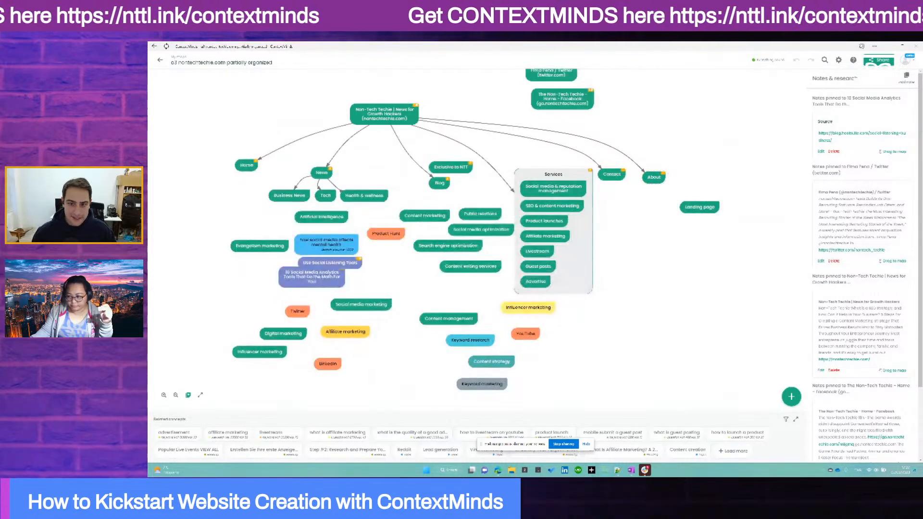
Move the Services group, Contact and About away from Blog, and place Digital marketing between Blog and Content marketing
mouse_move(654, 177)
mouse_down()
mouse_move(676, 172)
mouse_move(628, 171)
mouse_move(657, 171)
mouse_up()
drag(554, 174, 588, 178)
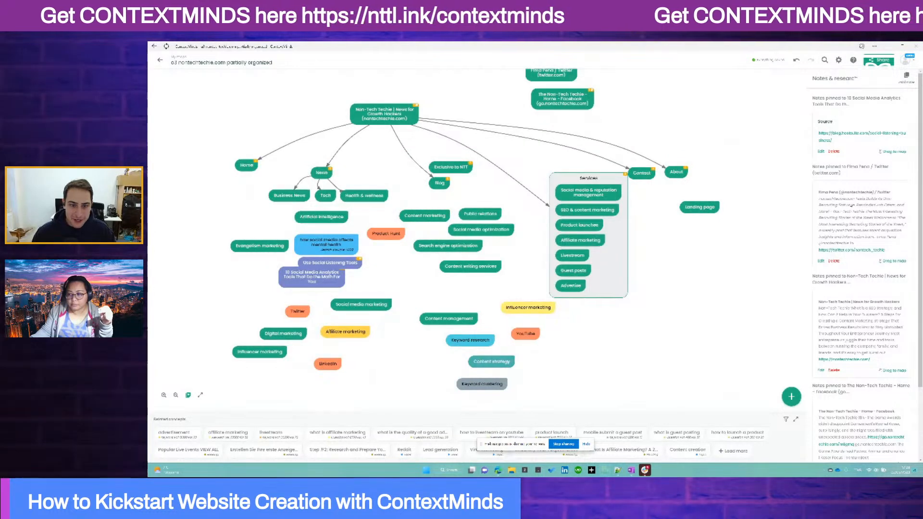
click(447, 215)
drag(452, 213, 448, 214)
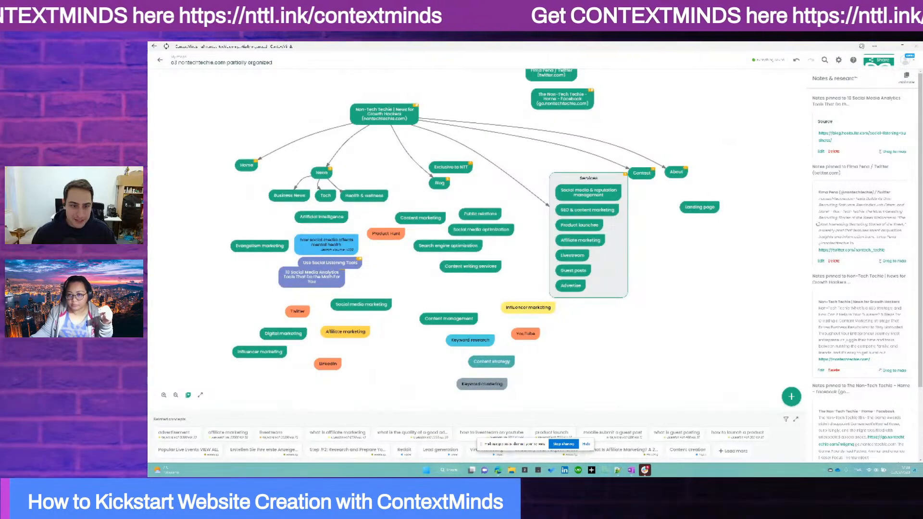
drag(283, 334, 461, 200)
click(482, 199)
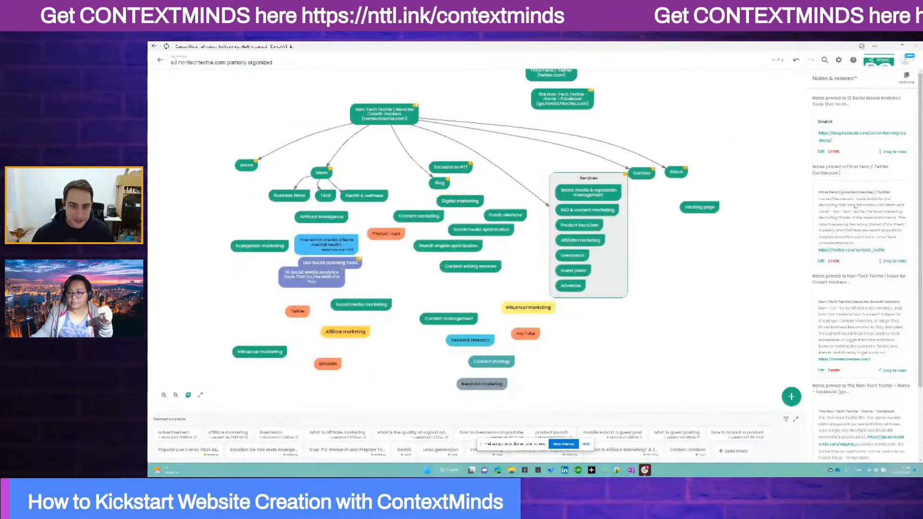
Link Digital marketing to Content marketing with a relation named "consist of"
click(453, 184)
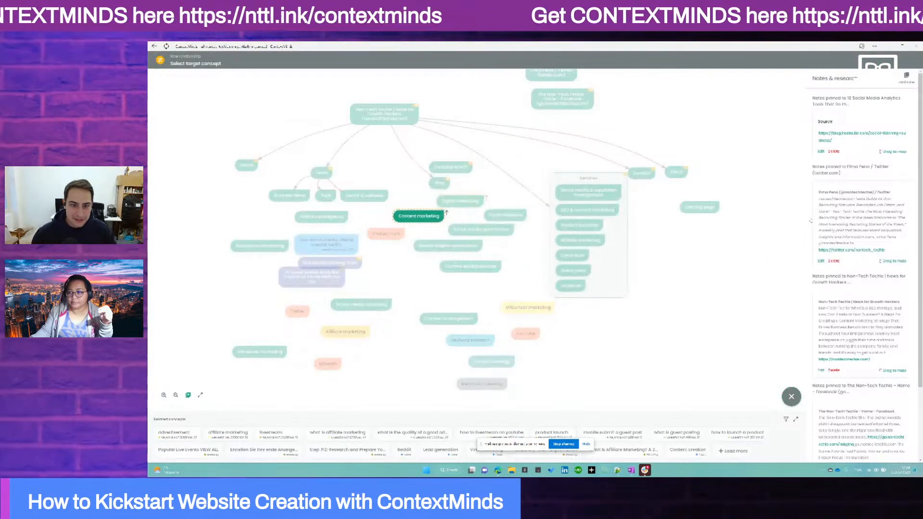
click(419, 216)
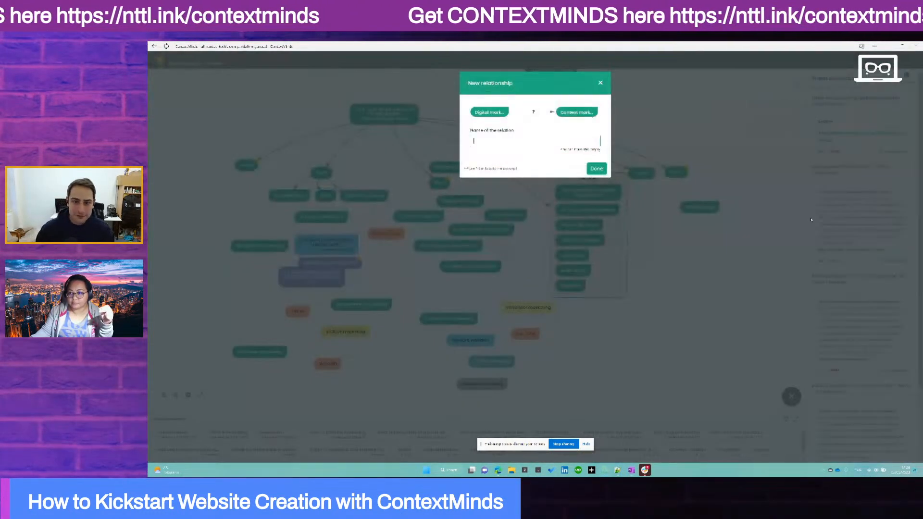
text(consist of)
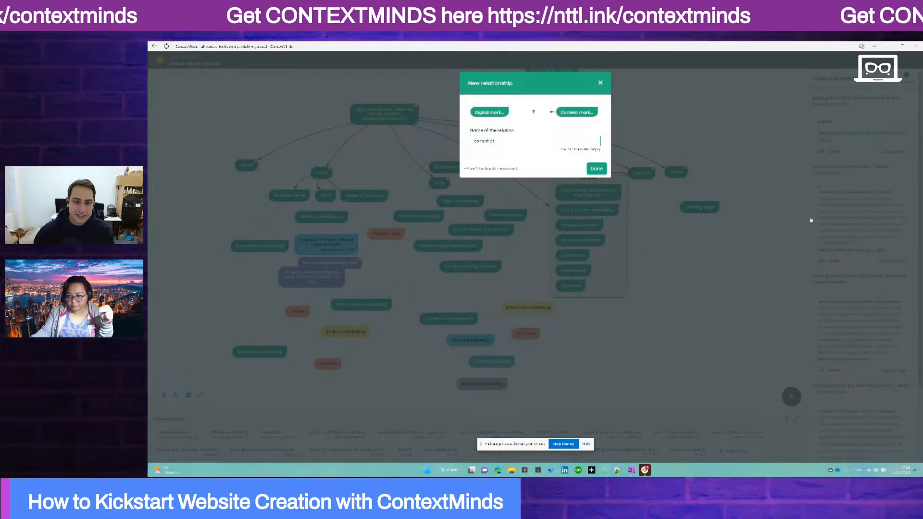
key(Return)
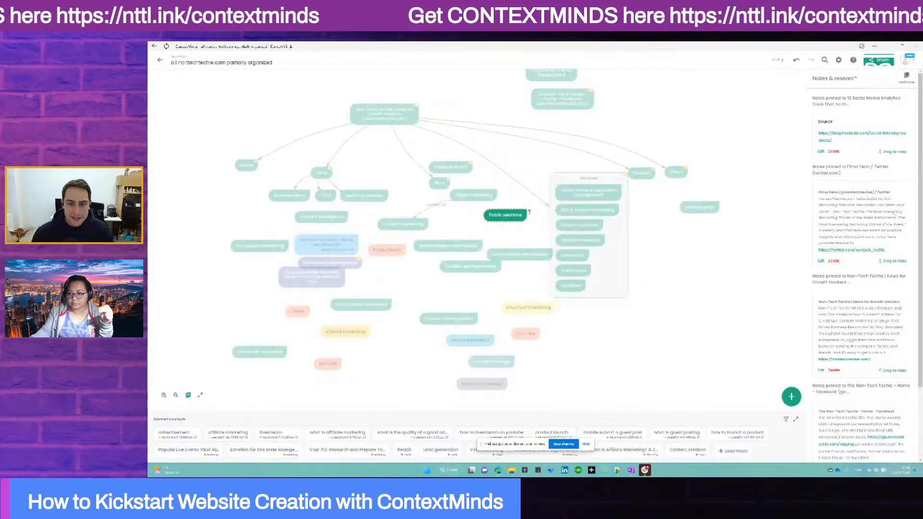
Move Public relations aside, place Social media marketing below Digital marketing, and link the latter two with the existing "consist of" relation
mouse_move(505, 217)
mouse_down()
mouse_move(510, 224)
mouse_move(411, 283)
mouse_up()
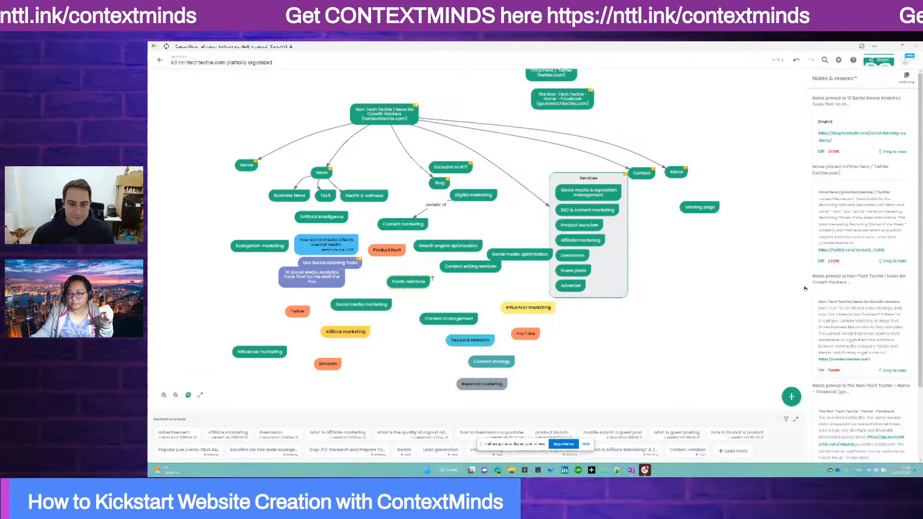
drag(361, 305, 498, 215)
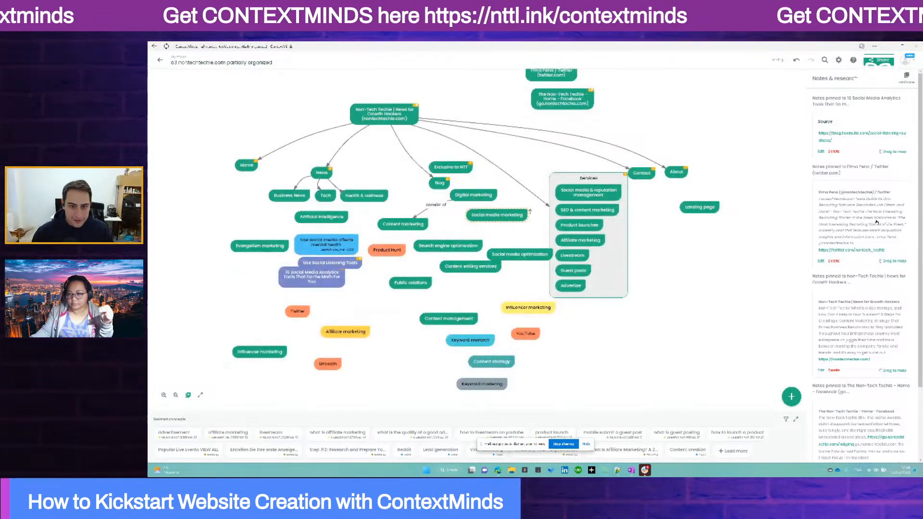
click(492, 194)
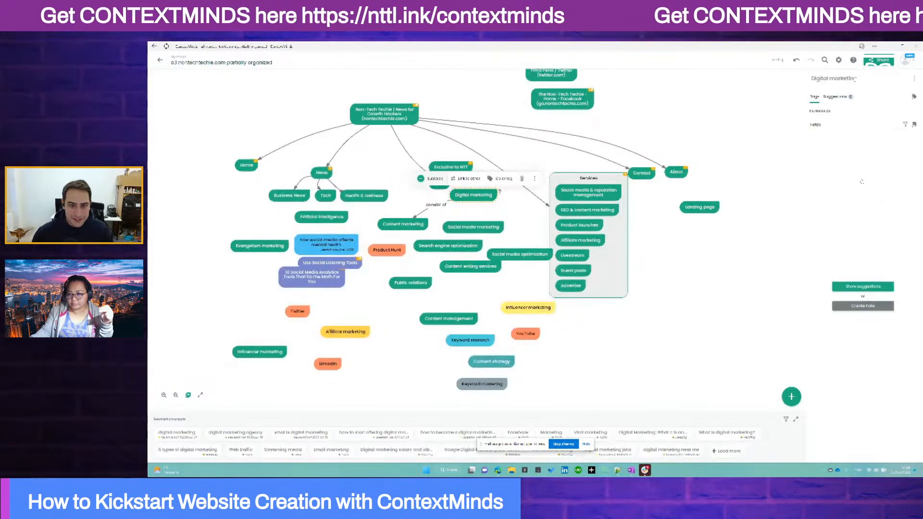
click(469, 179)
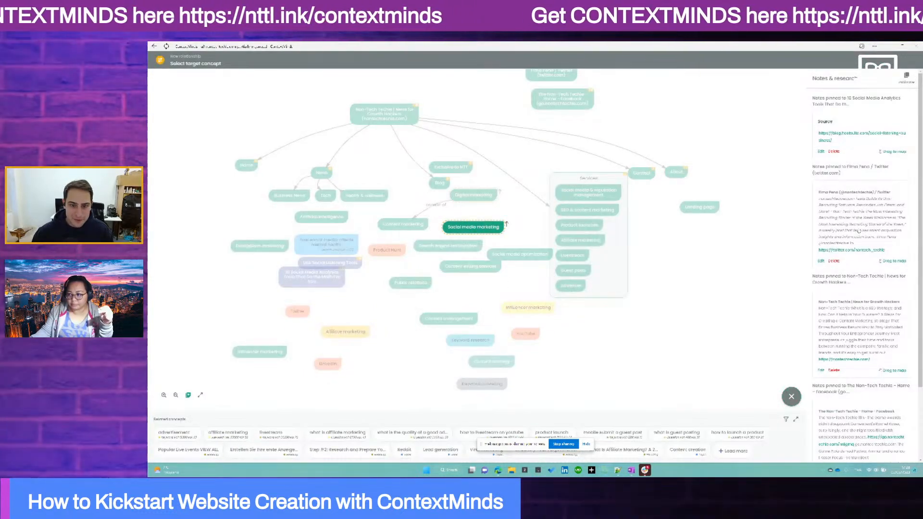
click(473, 226)
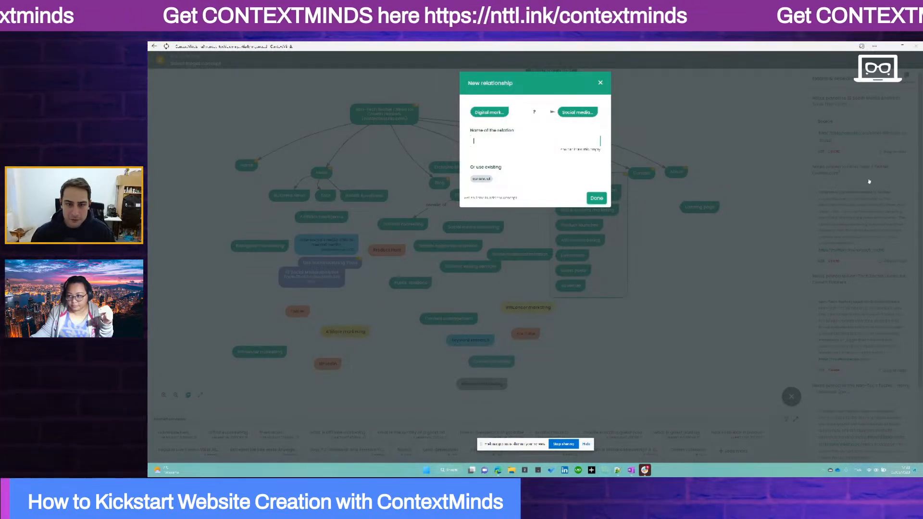
click(481, 179)
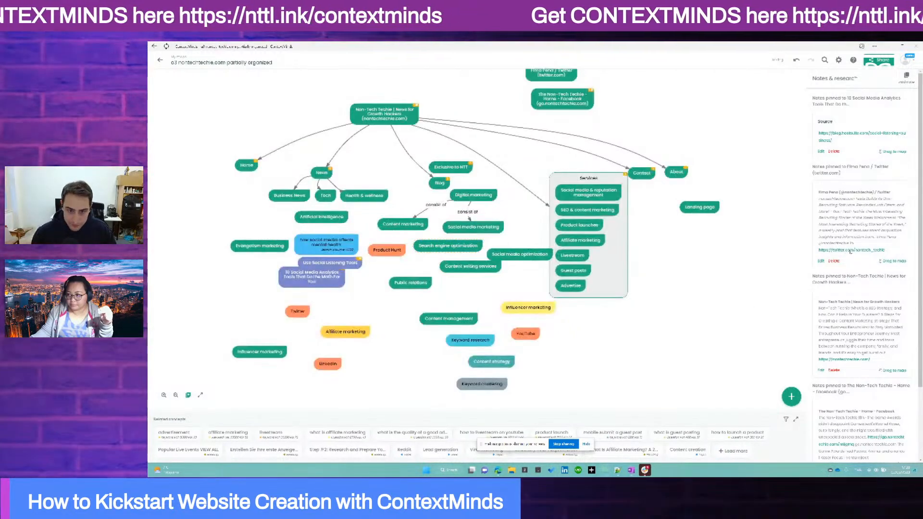
Move Search engine optimization beside Social media optimization, Product Hunt near Twitter, and Content management below Content marketing
drag(448, 246, 506, 240)
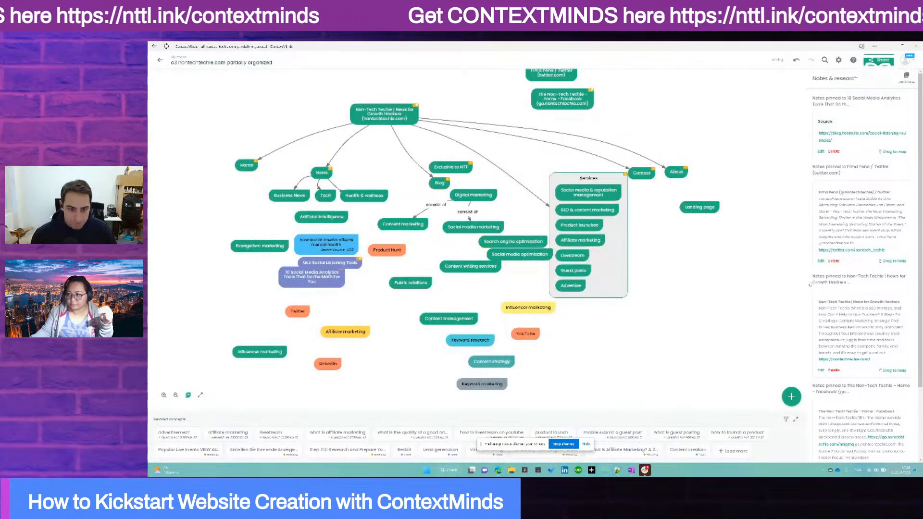
drag(387, 250, 368, 282)
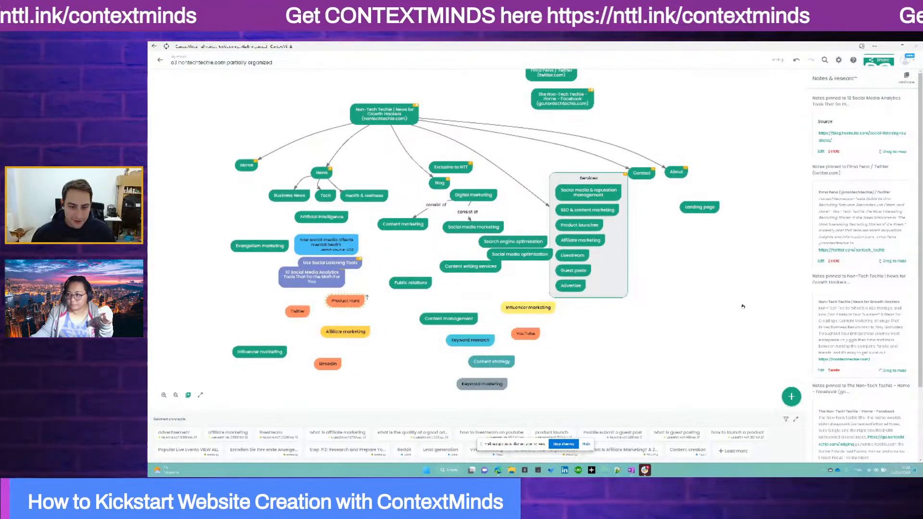
drag(449, 319, 403, 260)
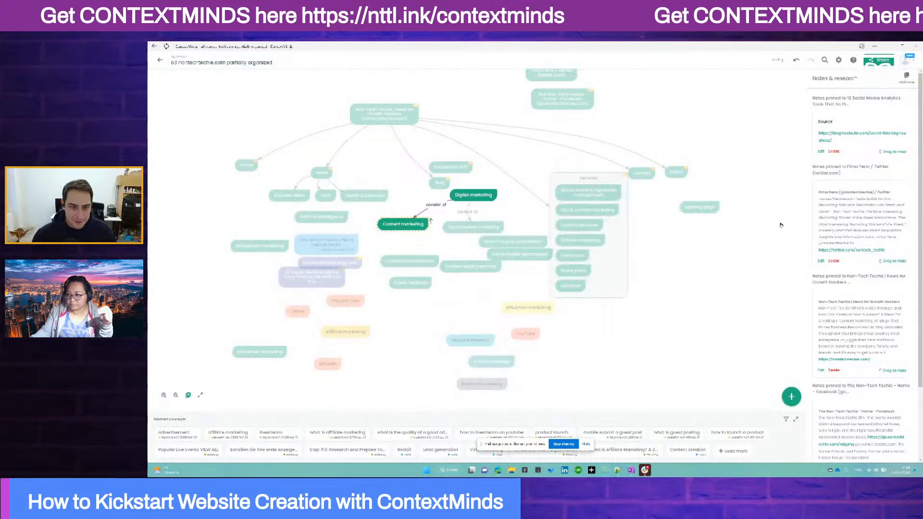
Link Content marketing to Content management with a relation named "needs"
click(403, 224)
click(431, 221)
click(439, 260)
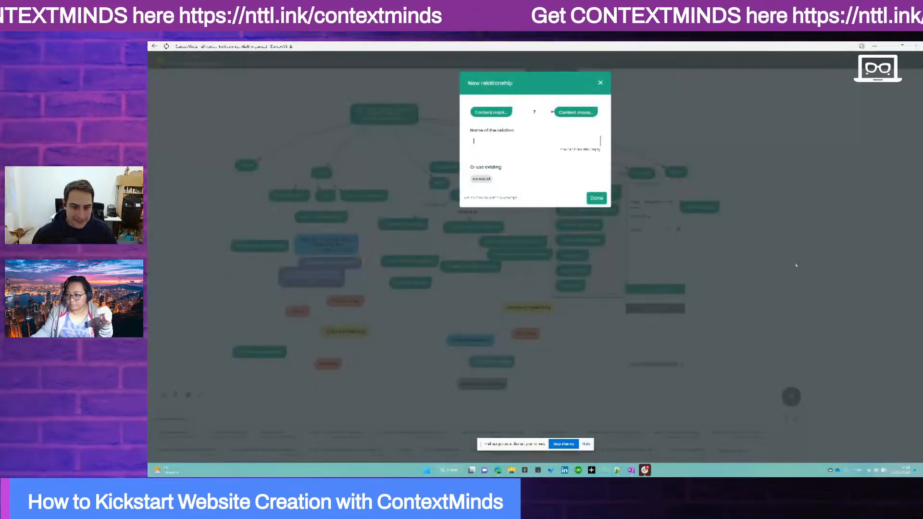
text(re)
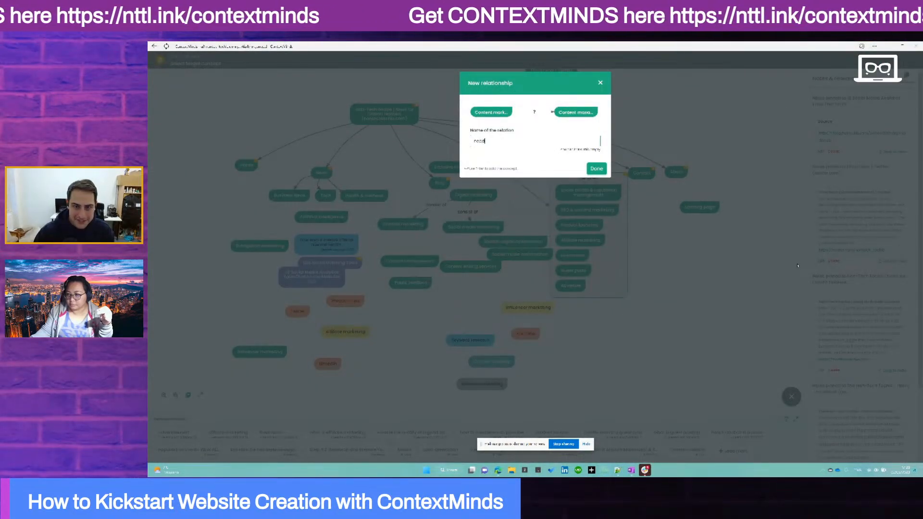
key(Return)
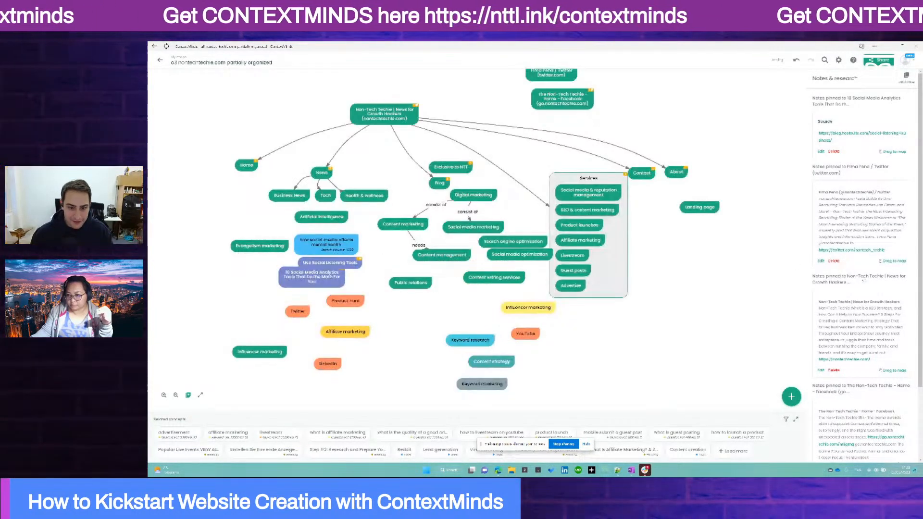
Place Keyword research below Content marketing and shift Content management slightly aside to make room
drag(497, 337, 456, 336)
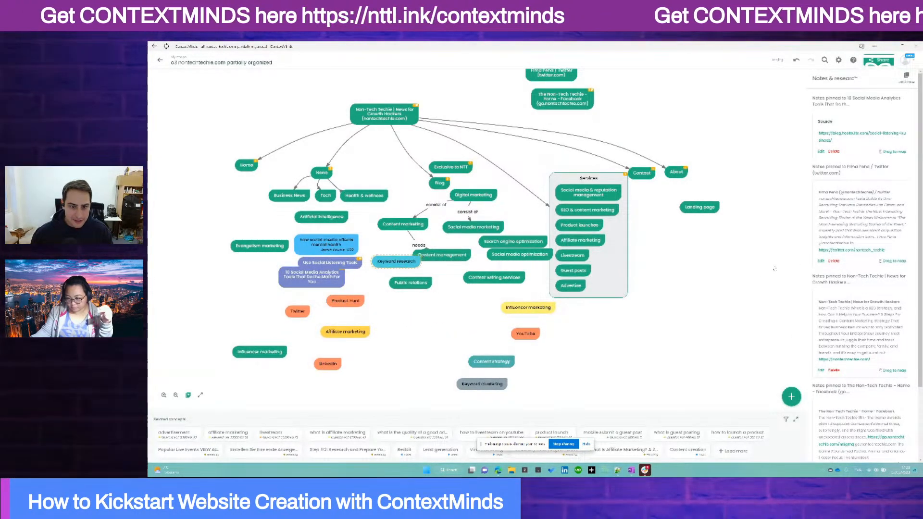
drag(396, 261, 394, 272)
drag(442, 256, 450, 260)
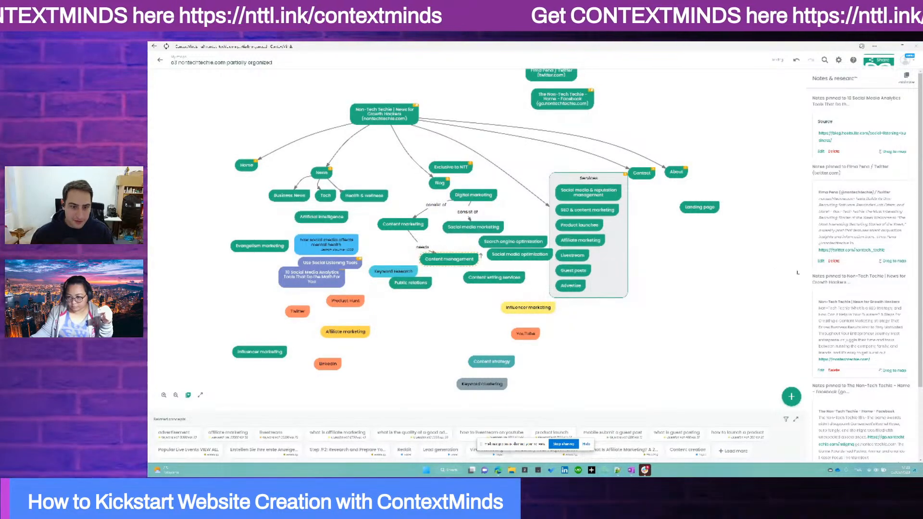
Link Content marketing to Keyword research with a relation named "uses"
click(428, 223)
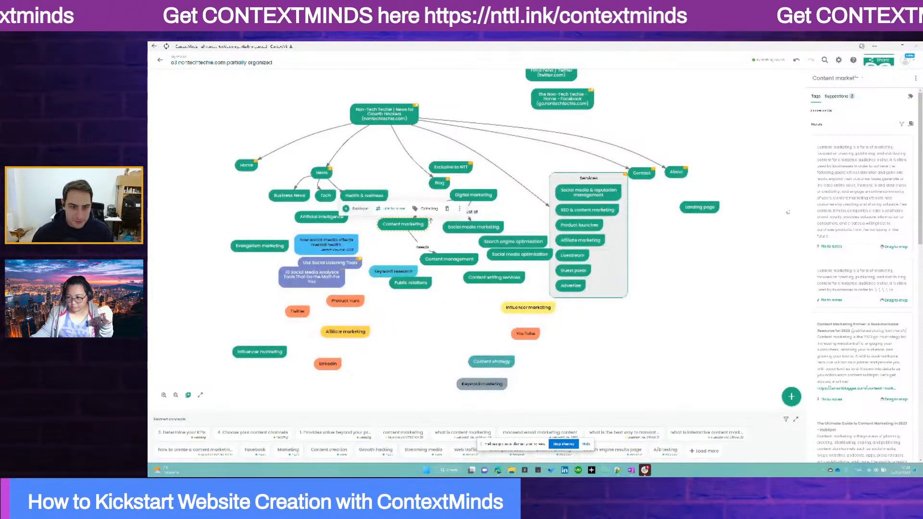
click(395, 207)
click(393, 271)
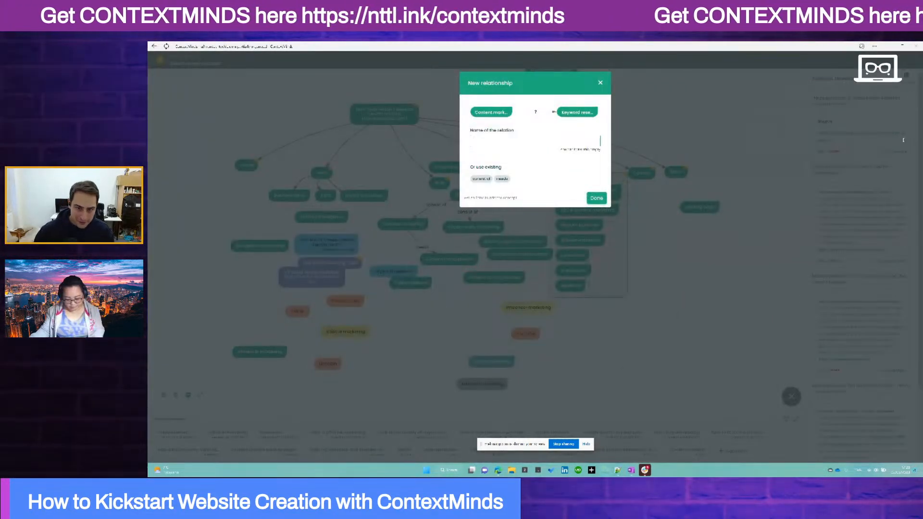
text(uses)
key(Return)
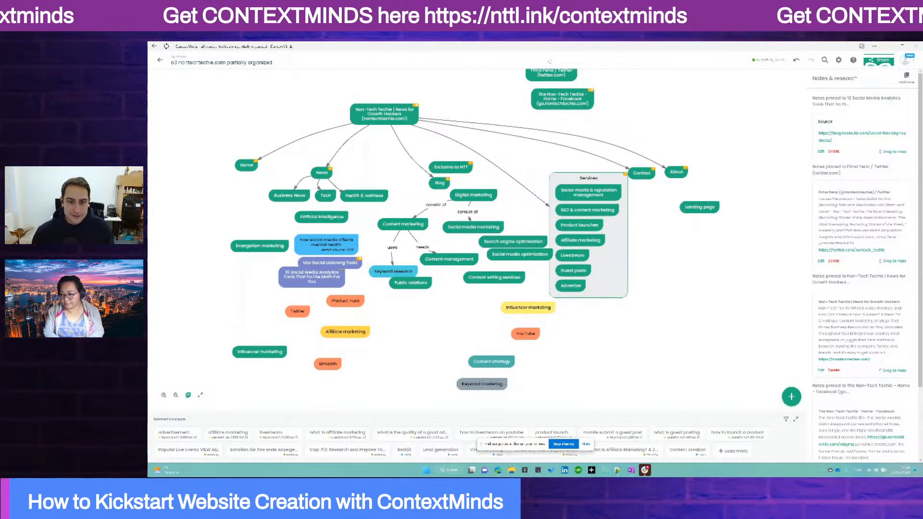
Open the "a5 nontechtechie.com site draft" map and examine its site structure, blog topic branches and grouped subtopics
key(F5)
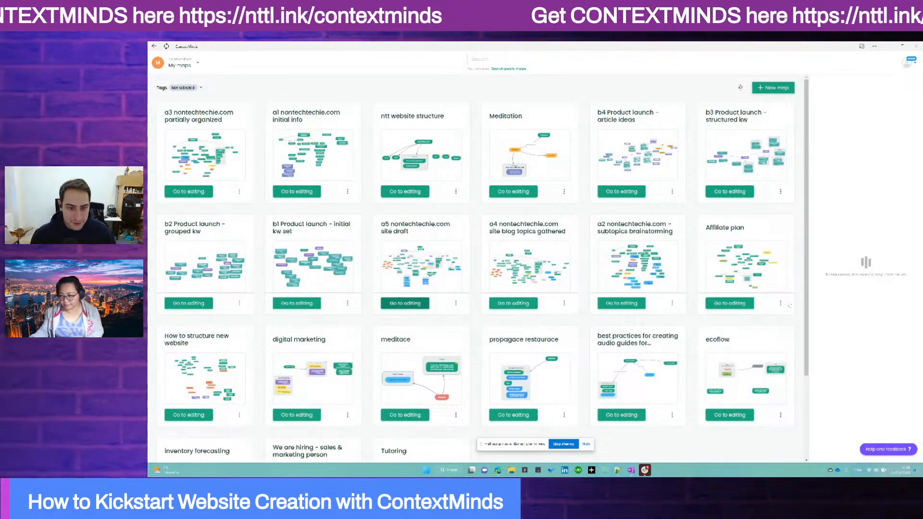
click(405, 303)
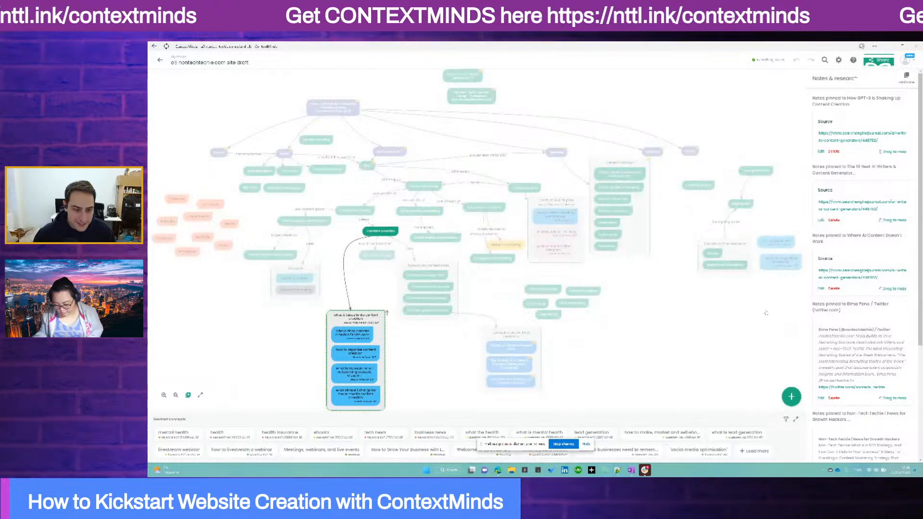
scroll(779, 310, down, 1)
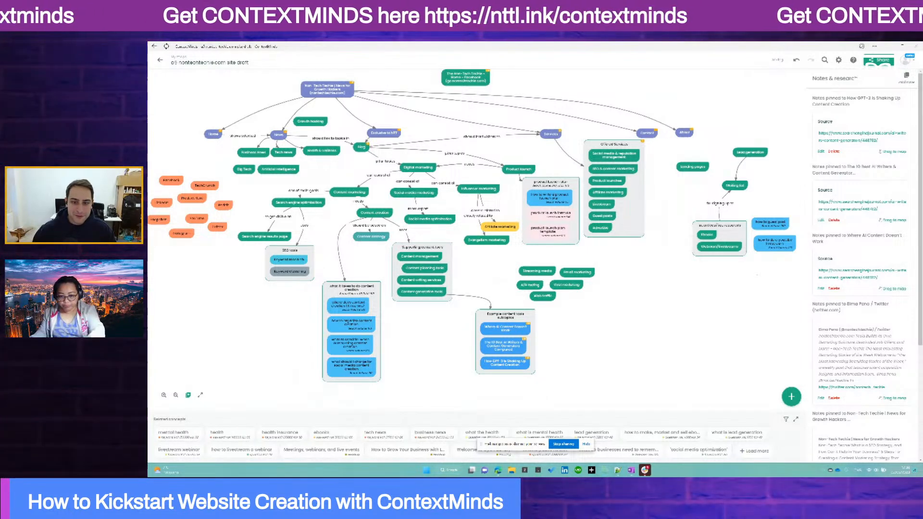
drag(757, 275, 800, 284)
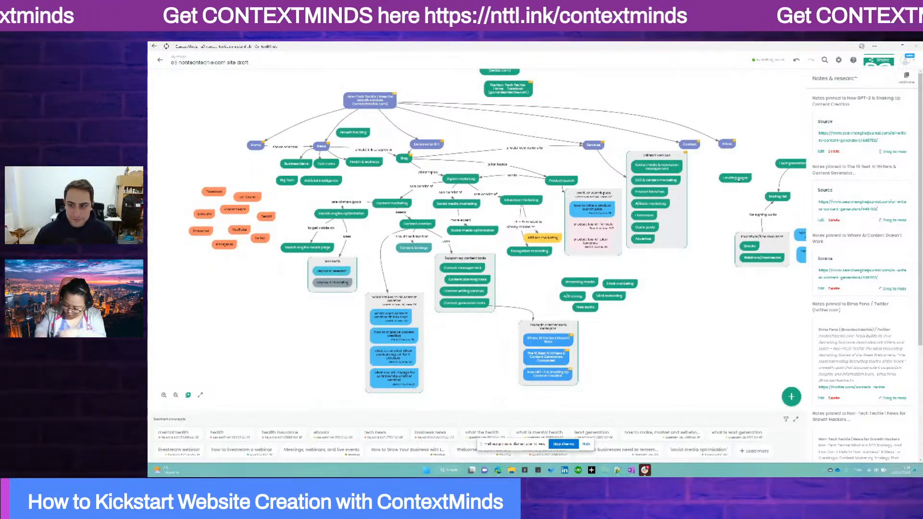
drag(683, 307, 599, 321)
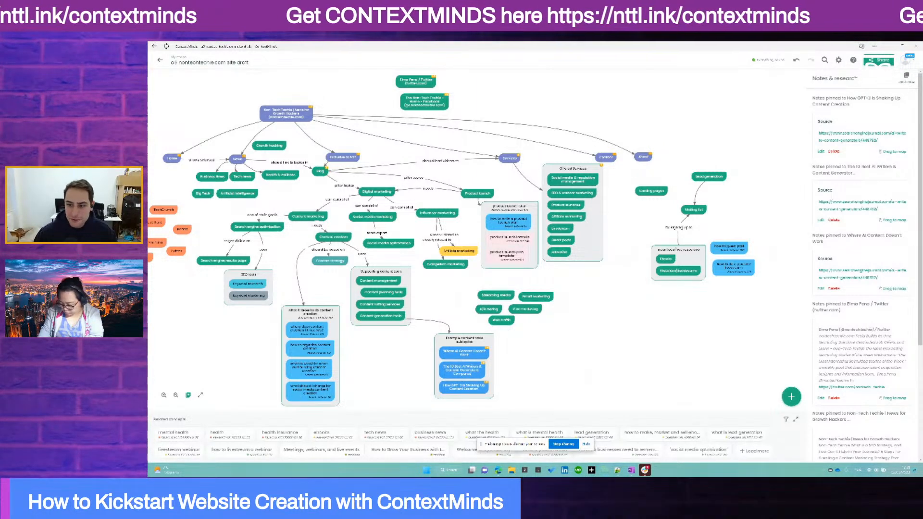
click(748, 244)
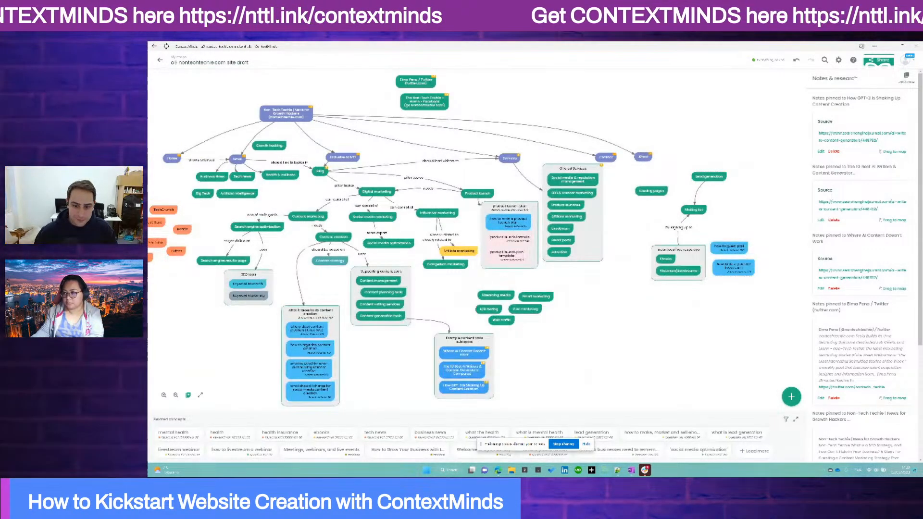
drag(567, 347, 610, 332)
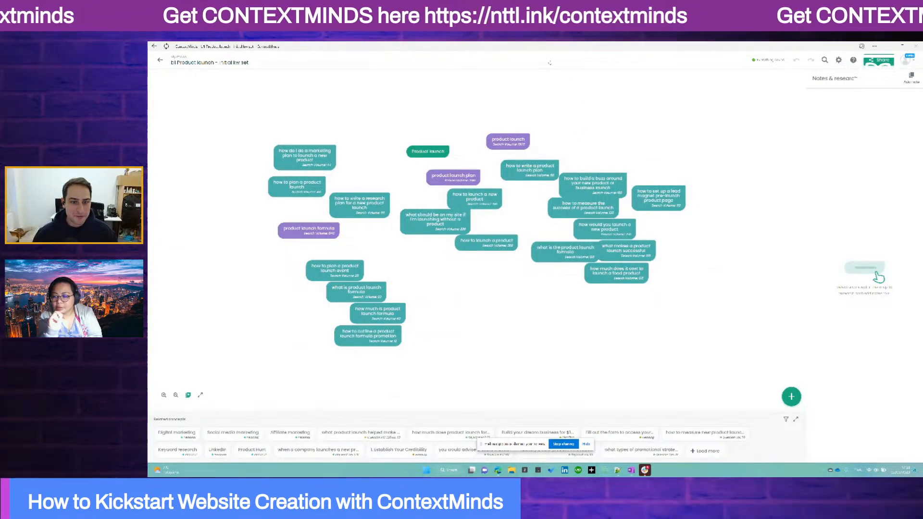
Return to the map overview and create a new private map named "product launch"
key(F5)
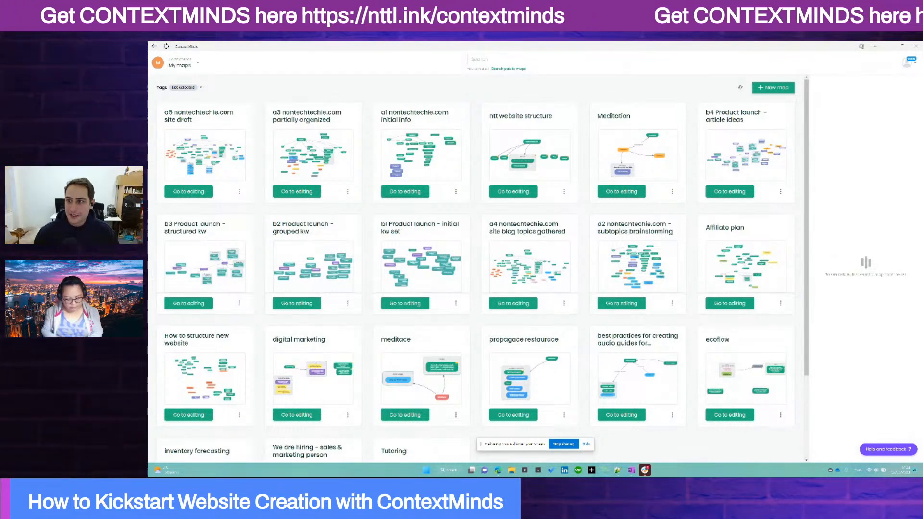
click(773, 88)
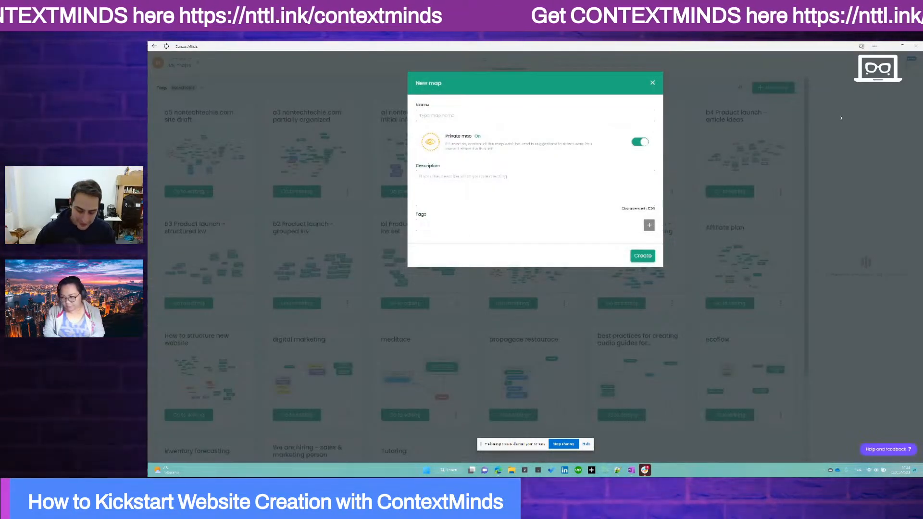
text(product la)
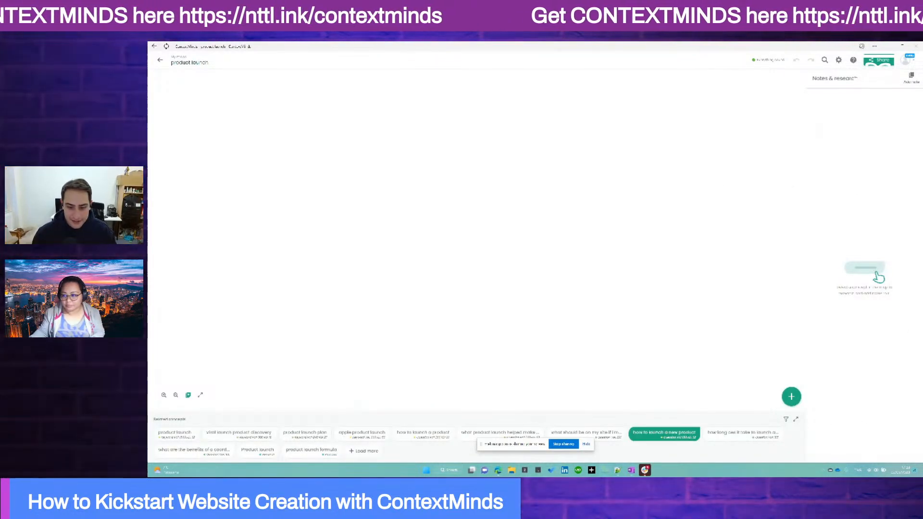
Check the suggestion filters, add "product launch plan" and "how to launch a product" to the map, and load more suggestions
click(786, 419)
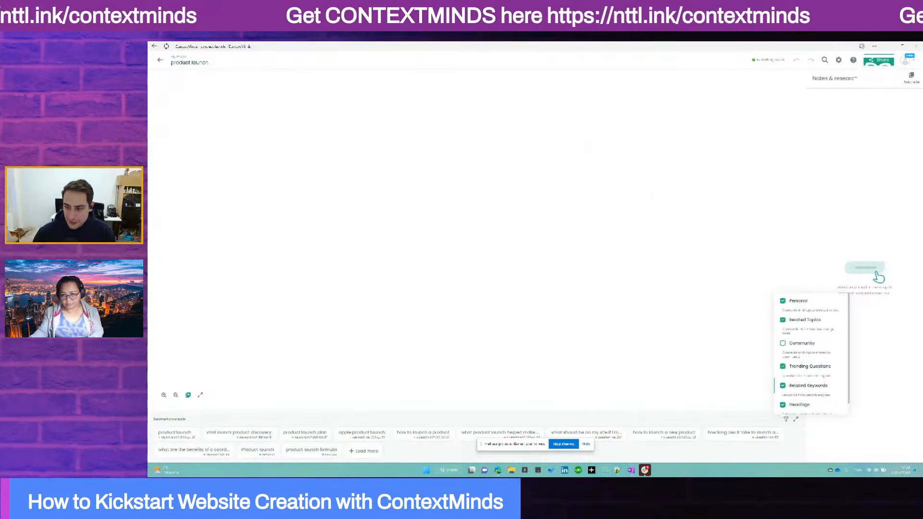
click(787, 420)
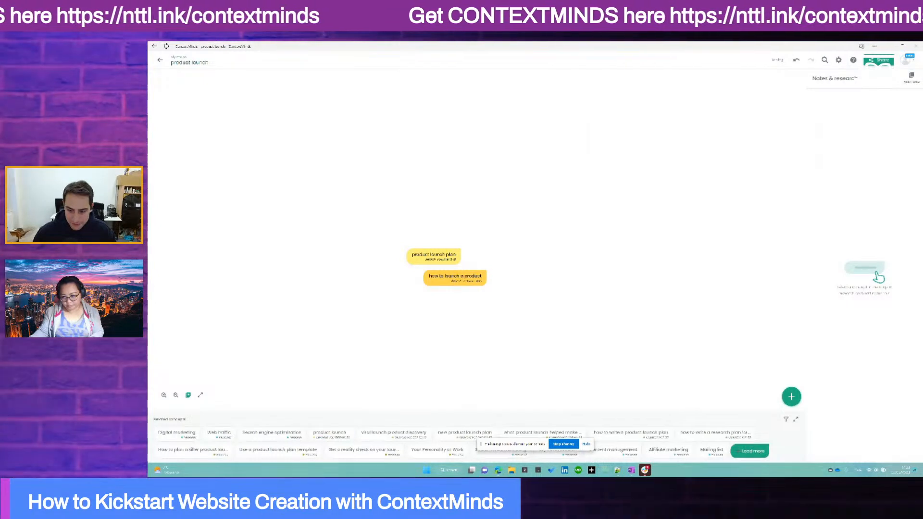
click(750, 451)
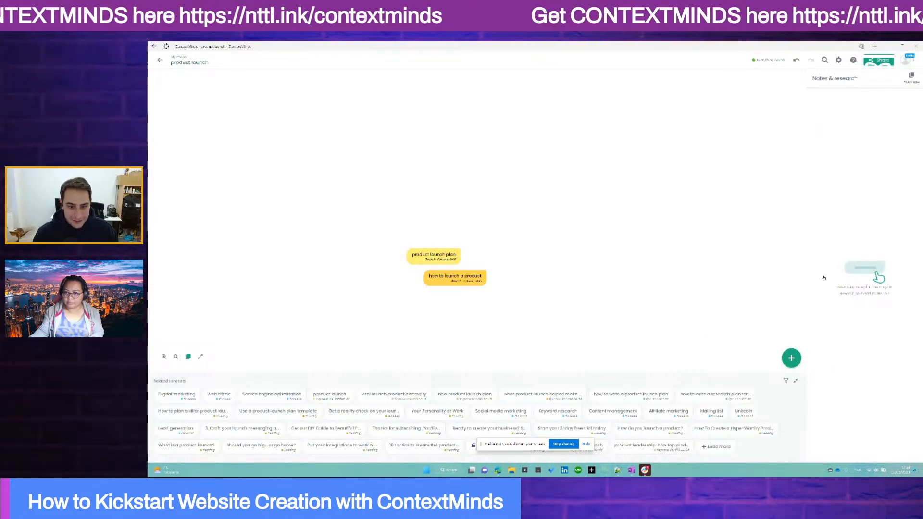
Separate product launch plan from how to launch a product and surround it with its suggested how-to, example and media plan case study keywords
drag(434, 256, 327, 227)
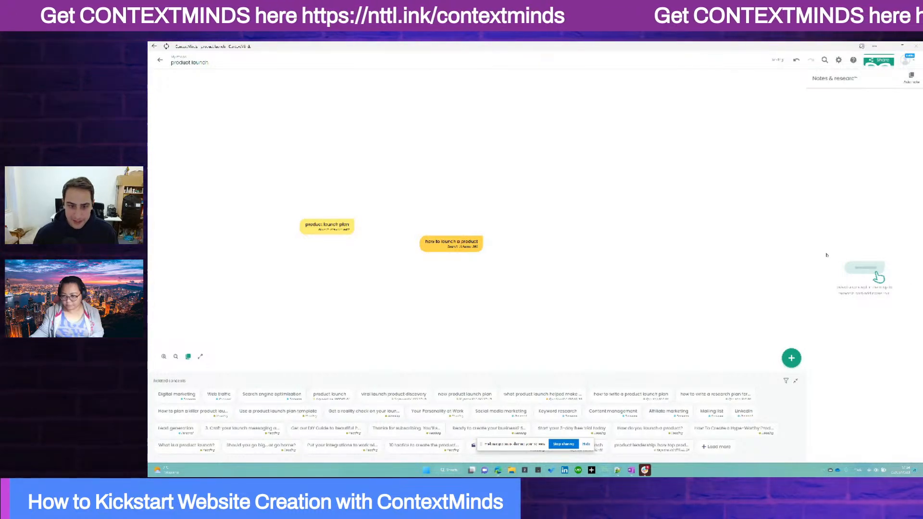
click(328, 226)
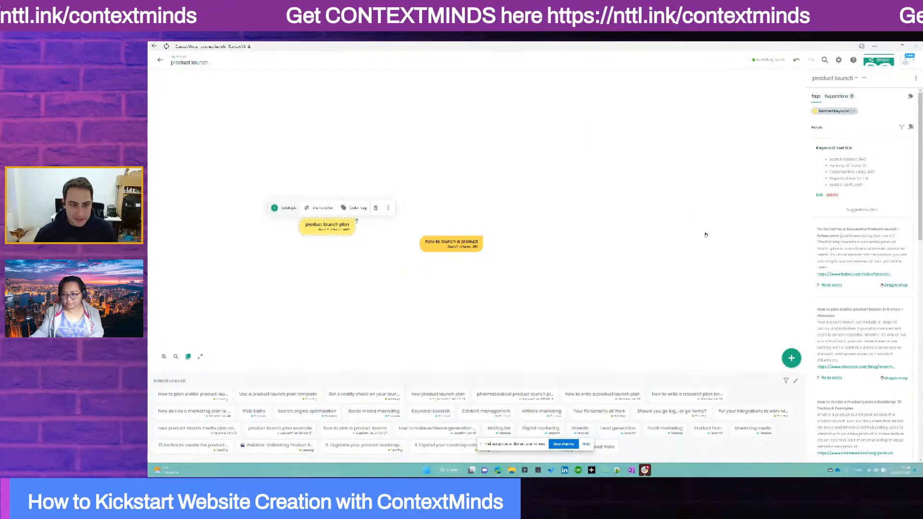
click(708, 234)
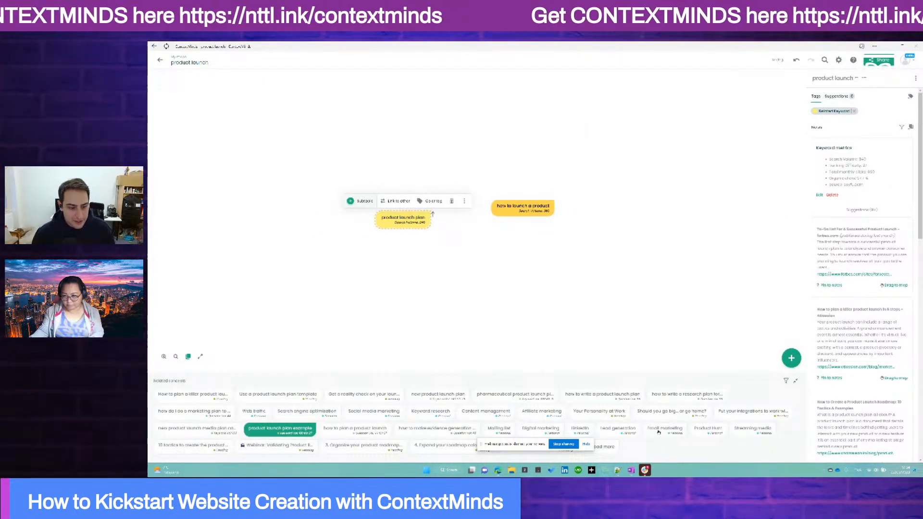
click(355, 430)
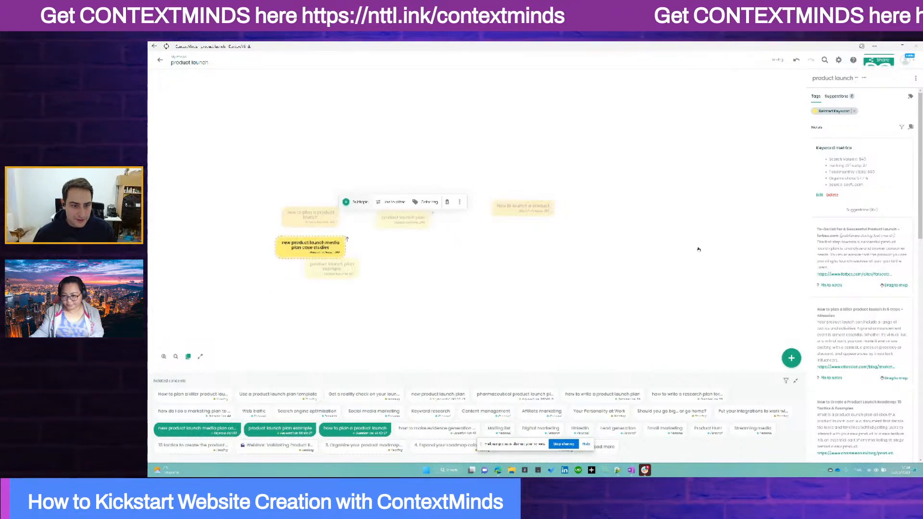
click(768, 244)
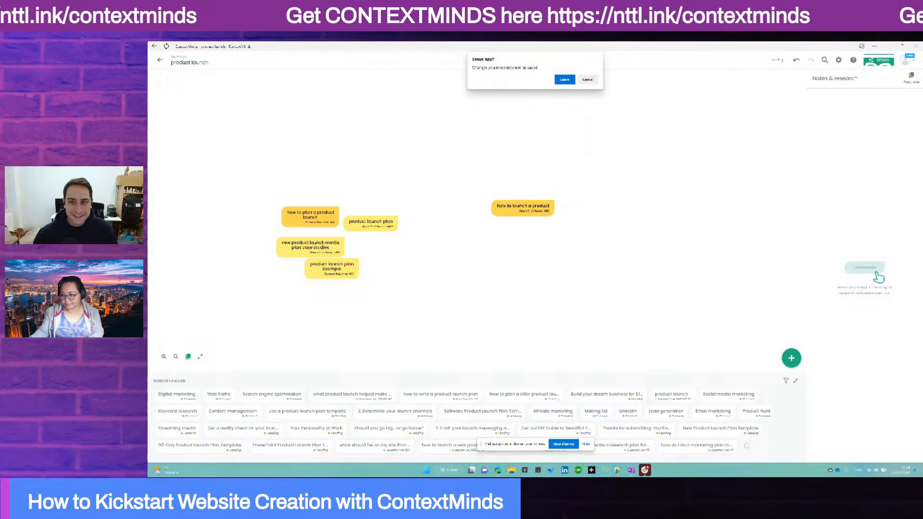
Open the "b1 Product launch - initial kw set" map, spread its product launch, product launch plan and product launch formula keywords apart, and exit
click(565, 80)
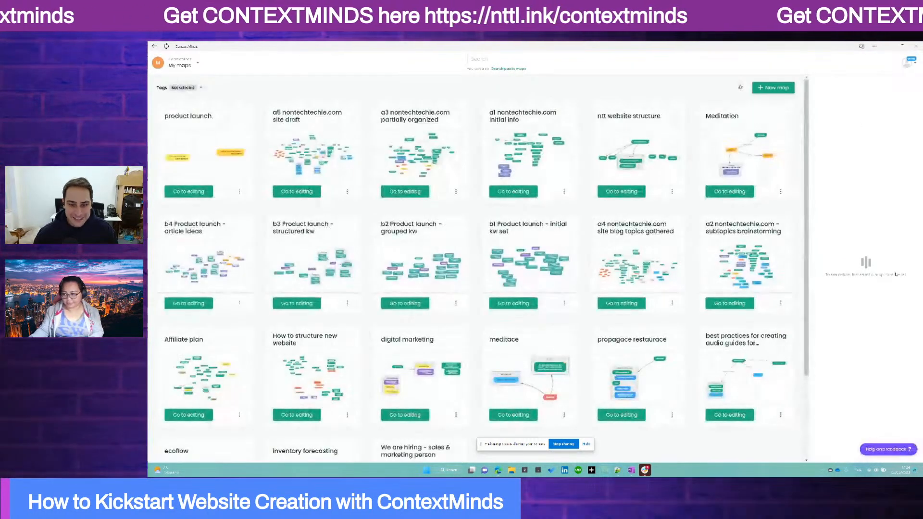
click(513, 304)
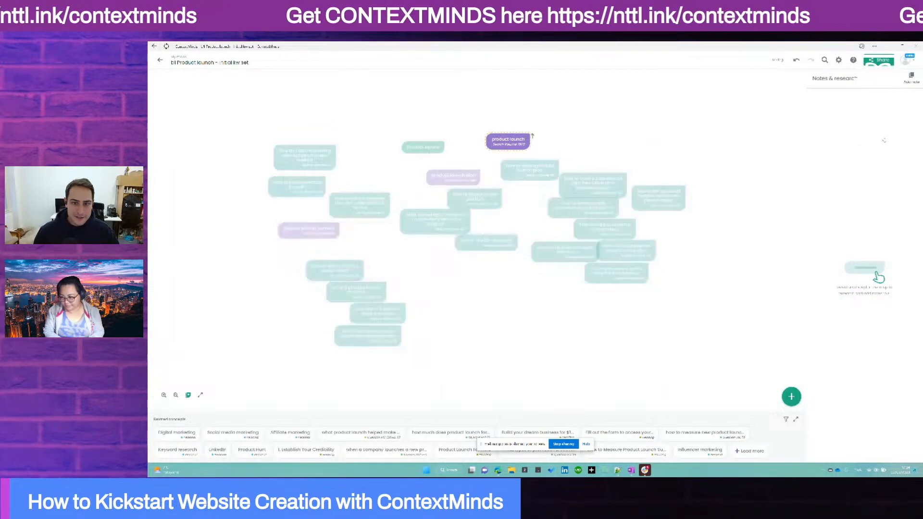
drag(455, 177, 449, 176)
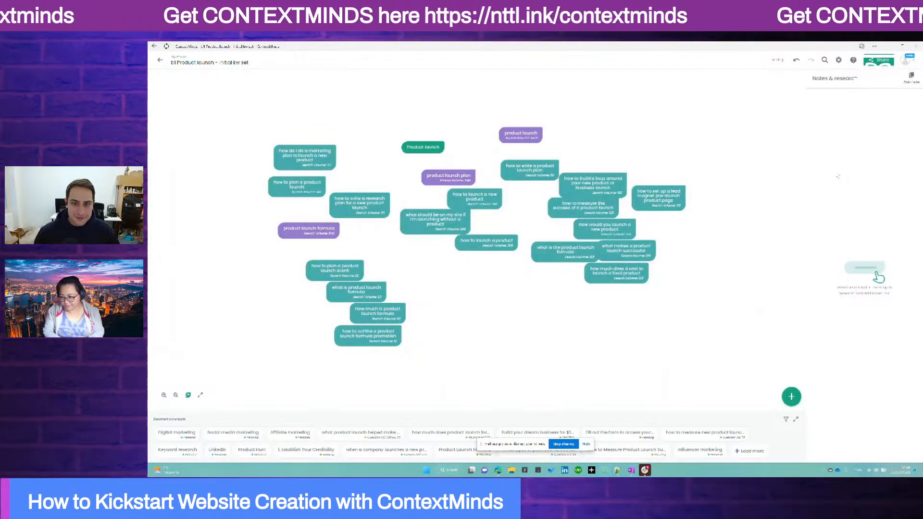
drag(521, 135, 551, 137)
drag(452, 177, 448, 170)
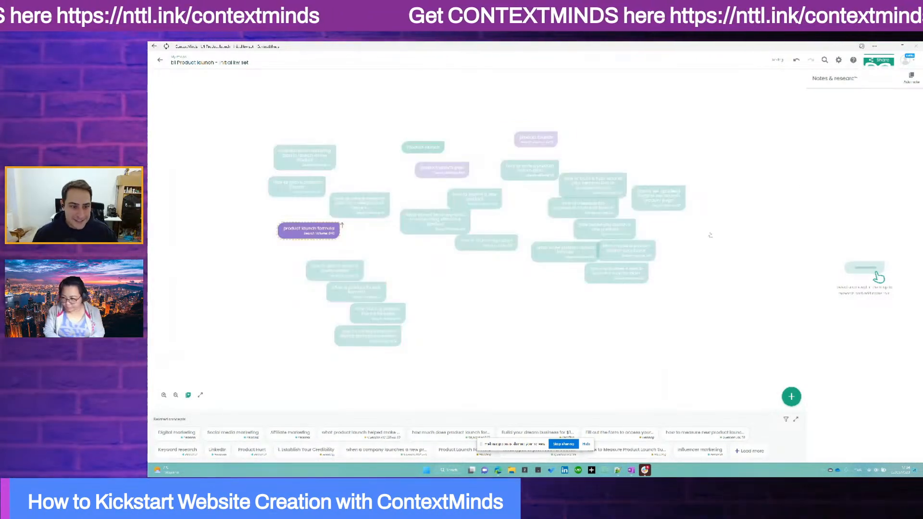
drag(310, 231, 308, 232)
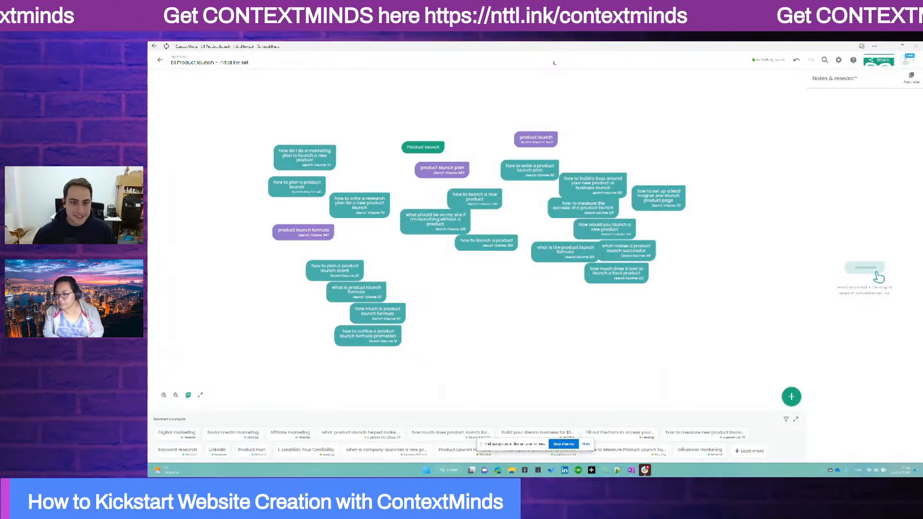
click(160, 60)
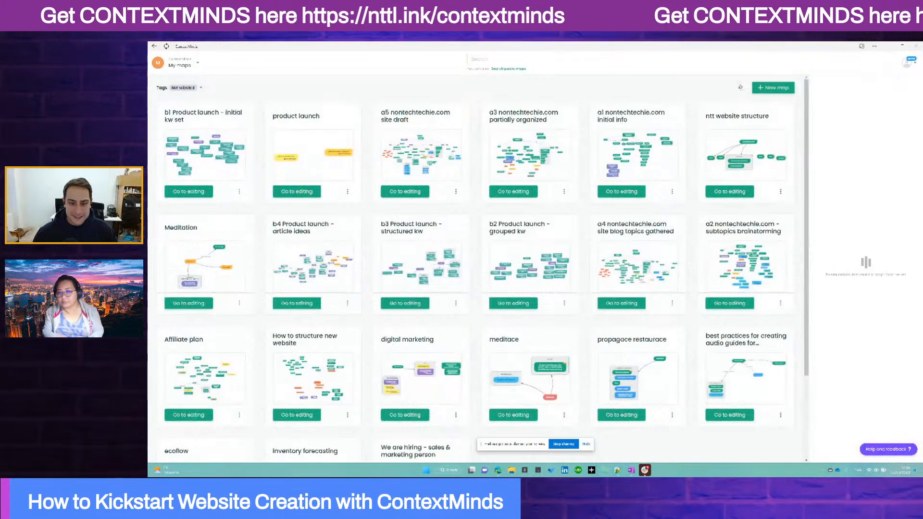